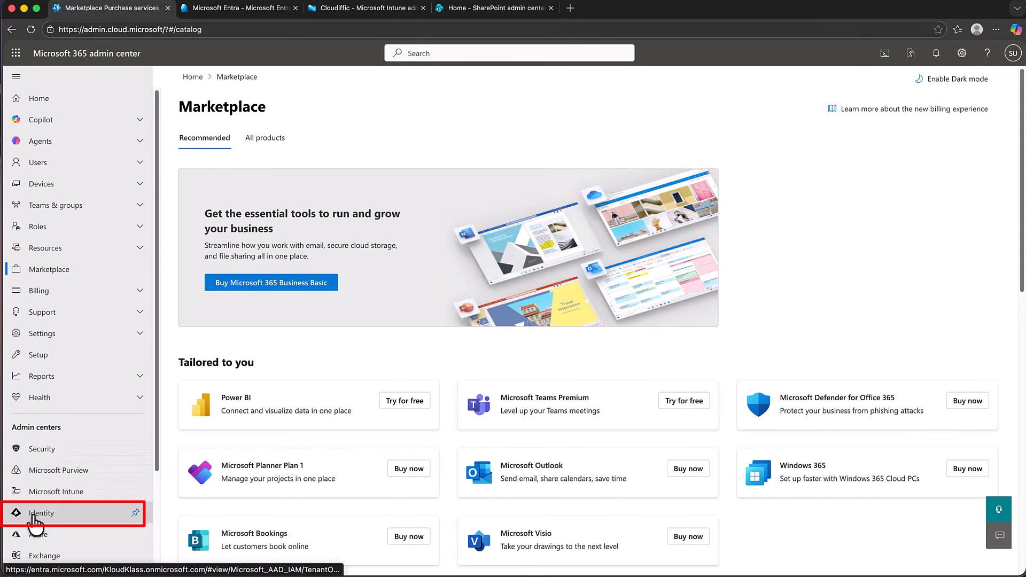
In the Entra admin center's user settings, set application registration to No, non-admin tenant creation restriction to Yes, and security group creation to No.
click(55, 517)
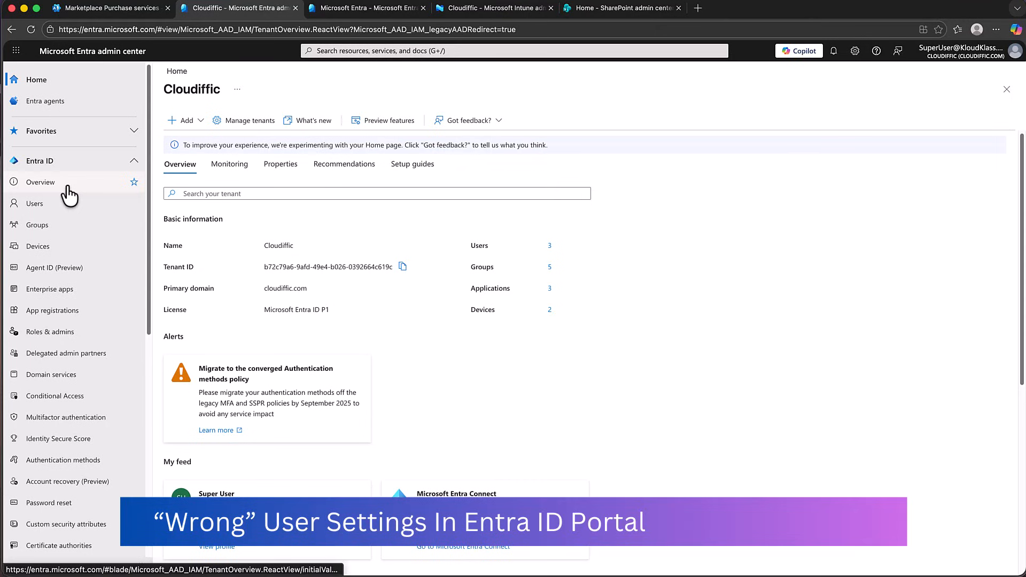
click(46, 208)
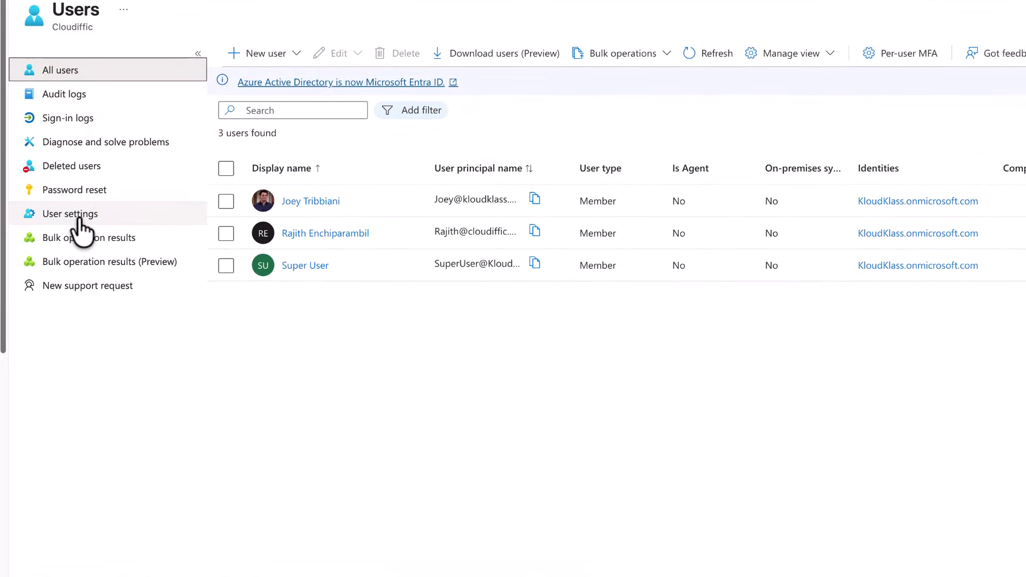
click(79, 217)
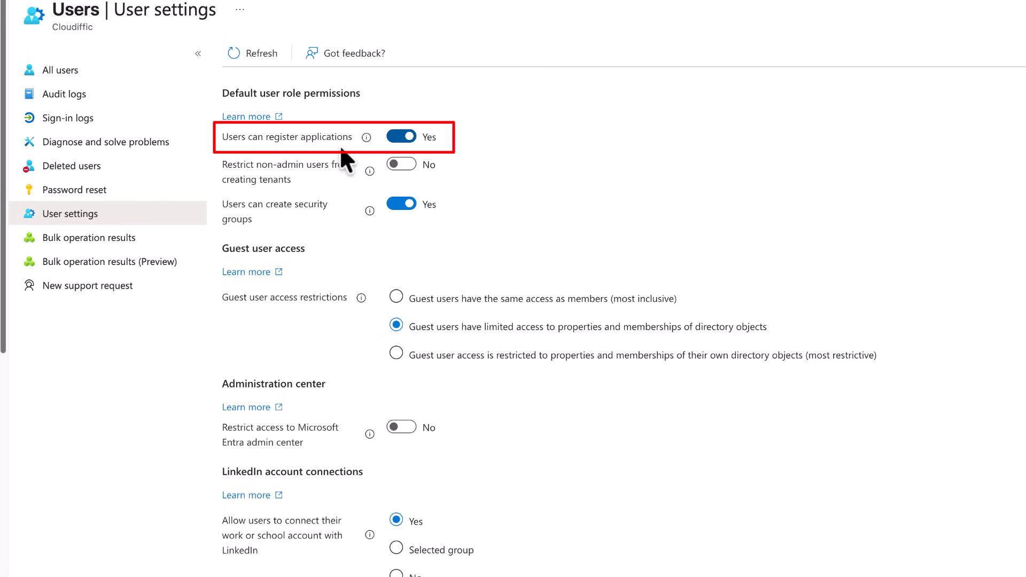
click(405, 137)
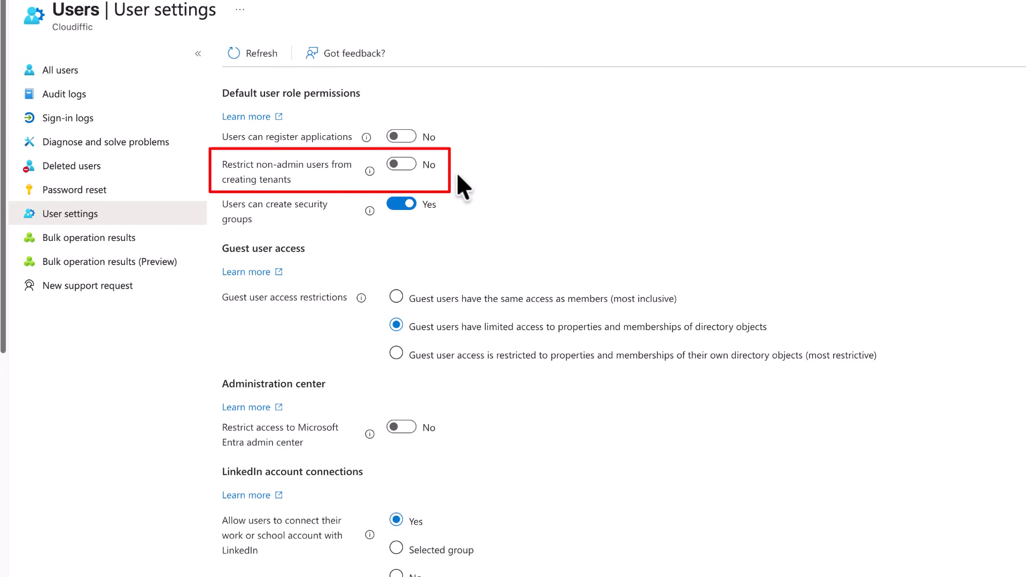
click(415, 166)
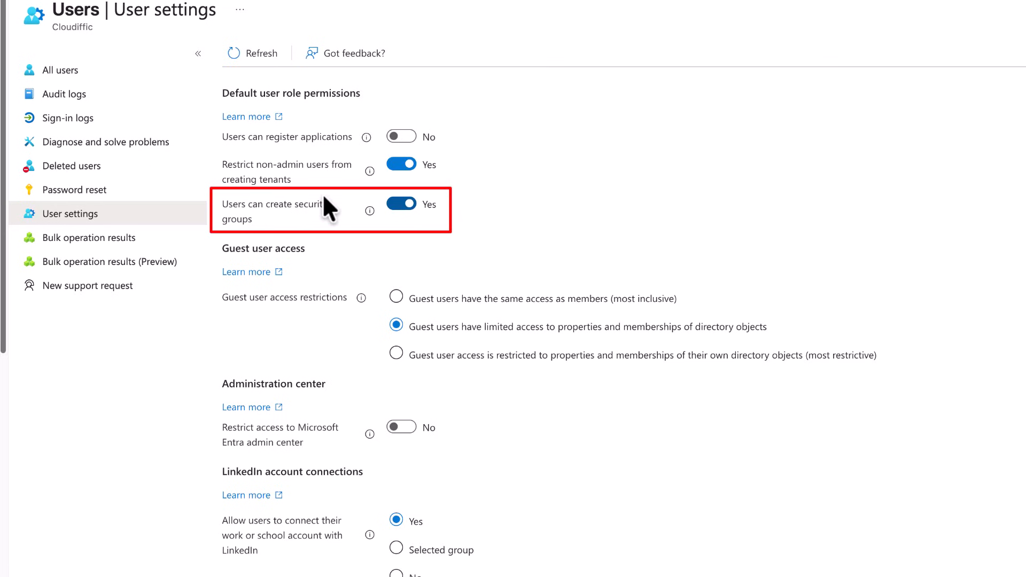
click(398, 204)
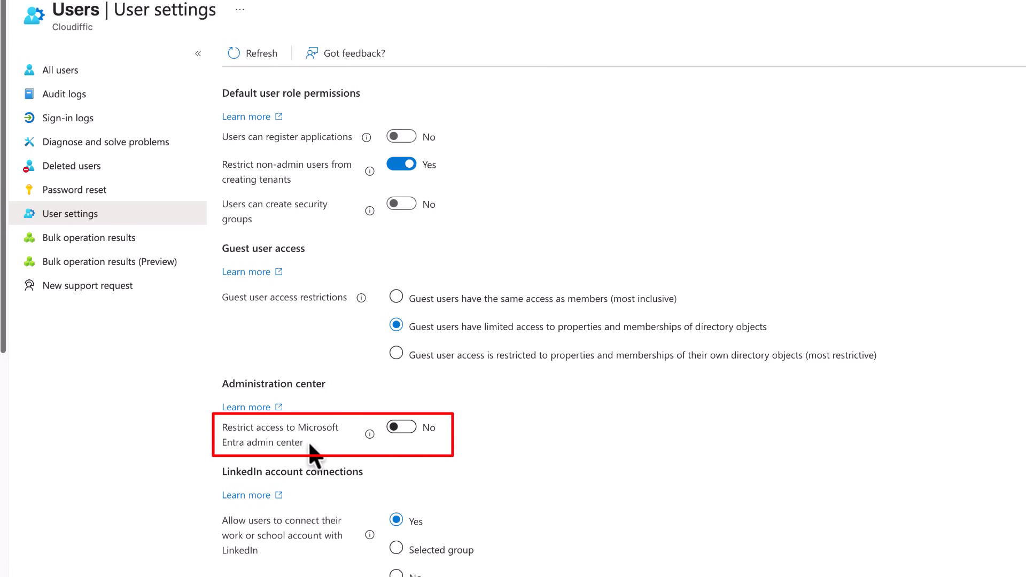
Restrict access to the Microsoft Entra admin center, set LinkedIn account connections to No, and save the user settings.
click(402, 429)
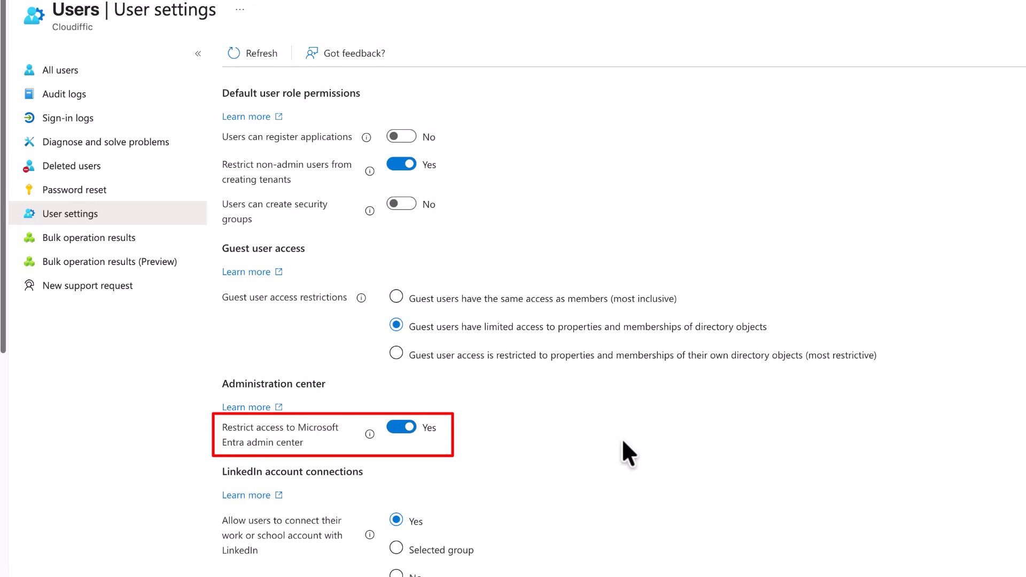
scroll(508, 497, down, 2)
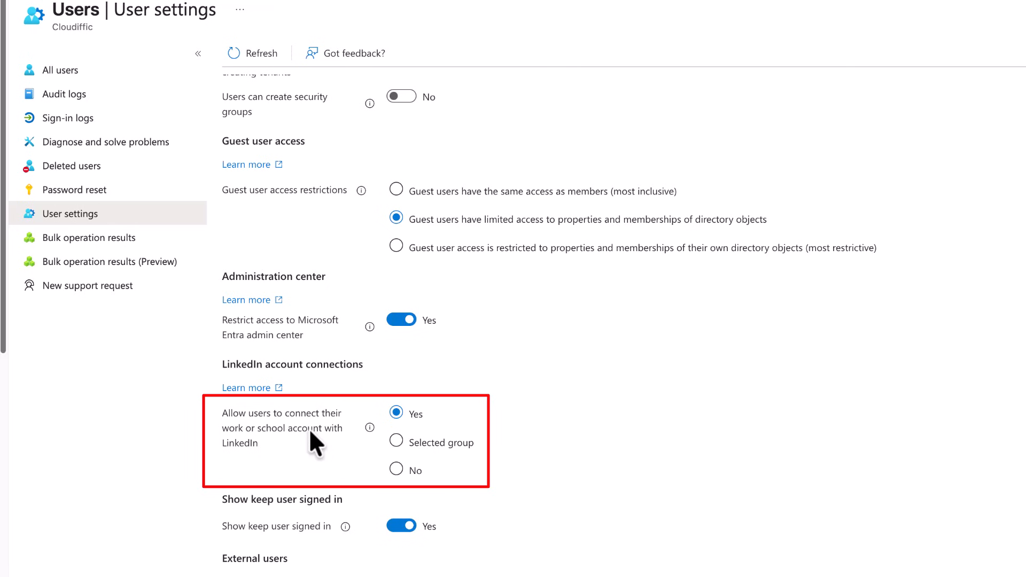
click(397, 470)
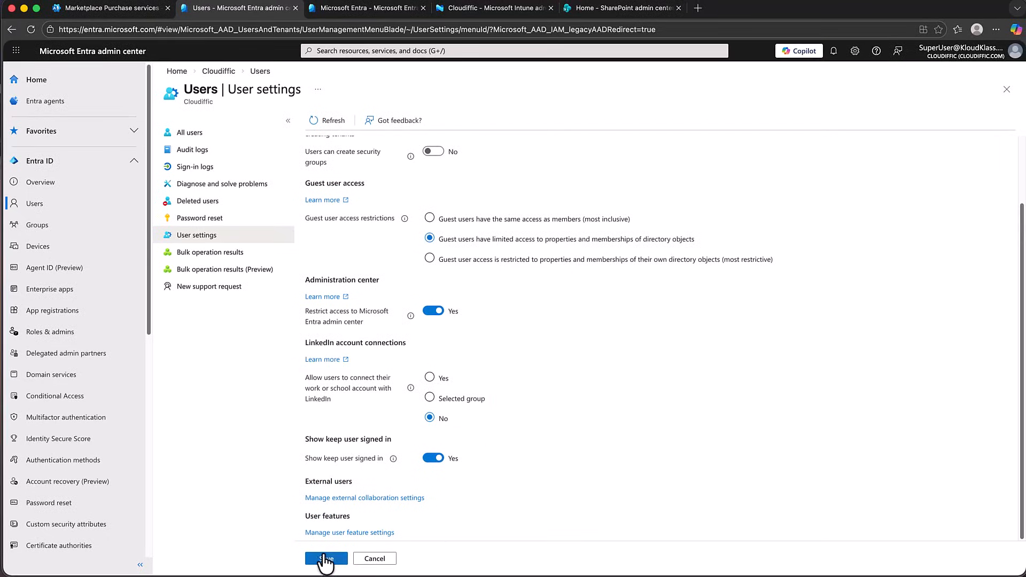
click(324, 559)
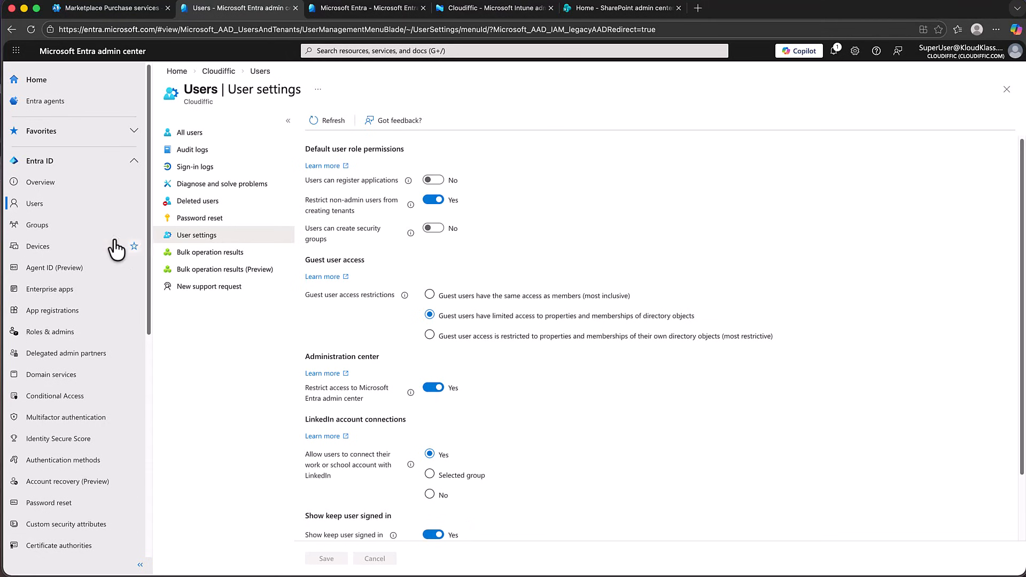
In the general group settings, restrict users' access to My Groups features, set Microsoft 365 group creation to No, and save.
click(60, 229)
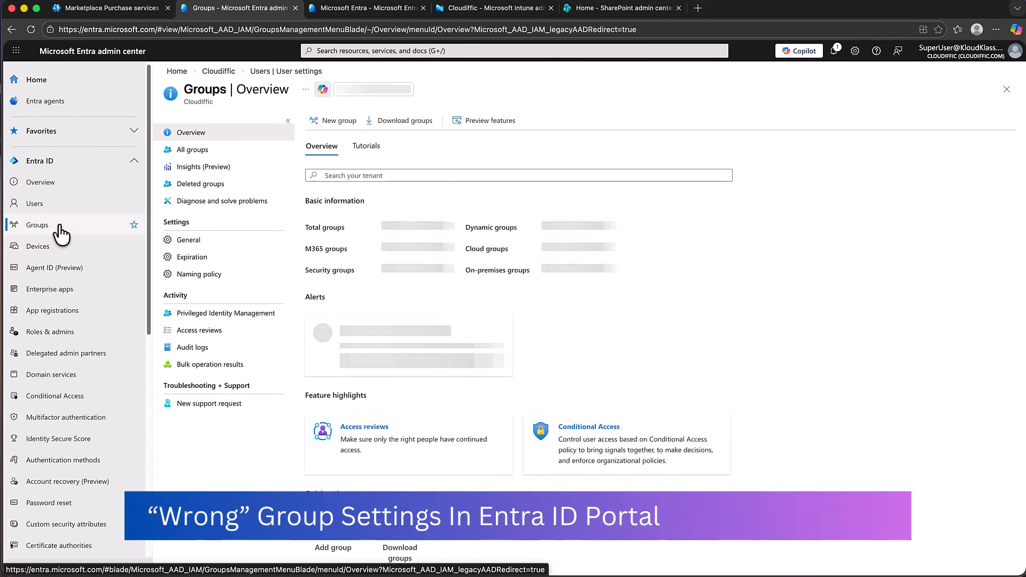
click(188, 242)
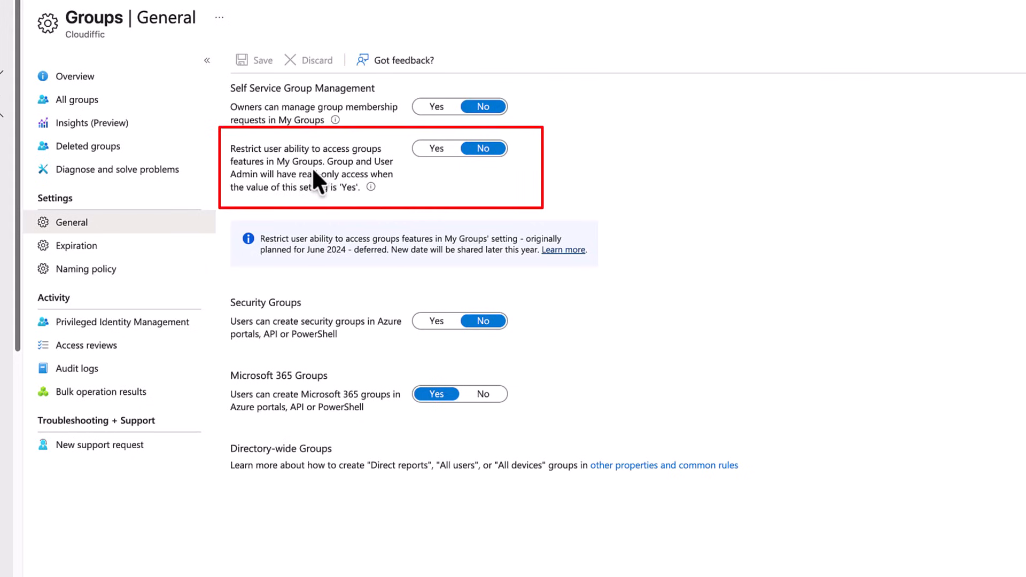
click(431, 155)
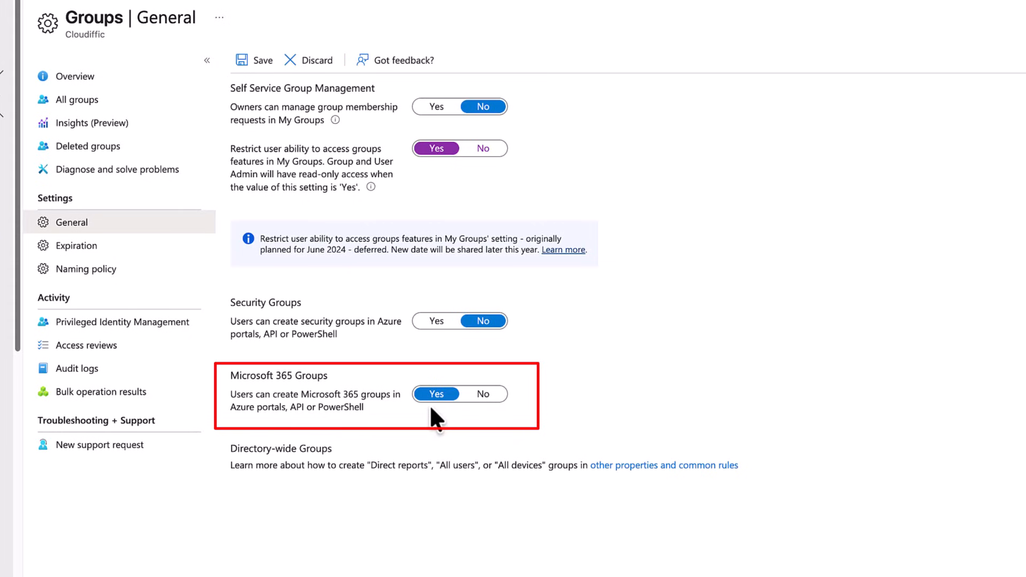
click(477, 399)
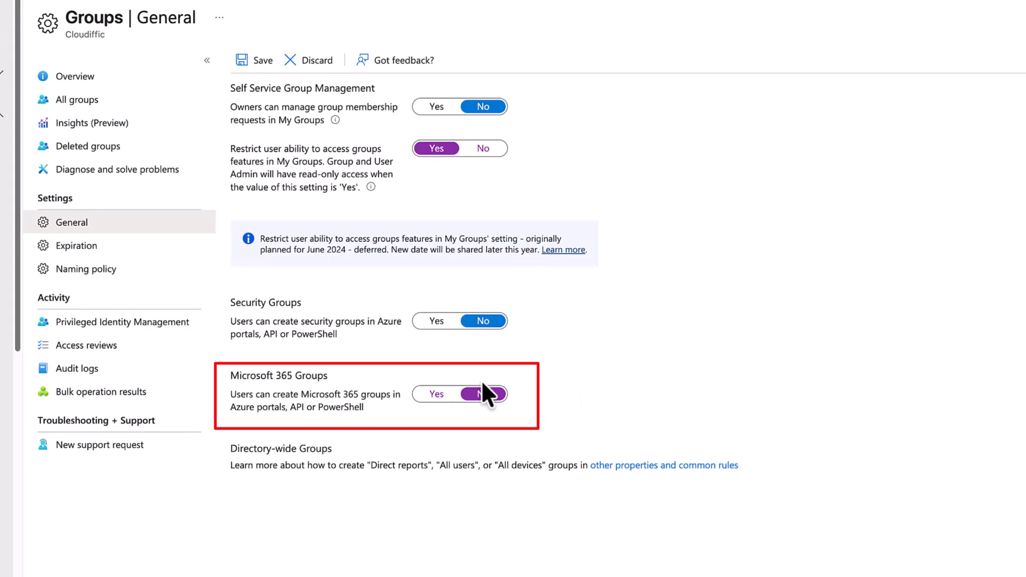
click(263, 71)
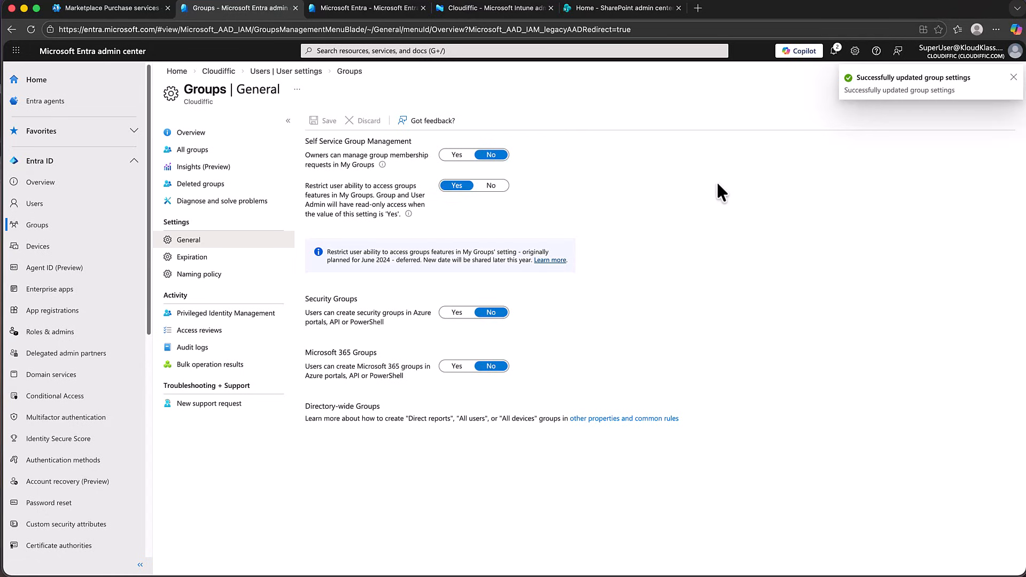
In the device settings, leave multifactor authentication for registering or joining devices at No and set the maximum number of devices per user to 5.
click(56, 251)
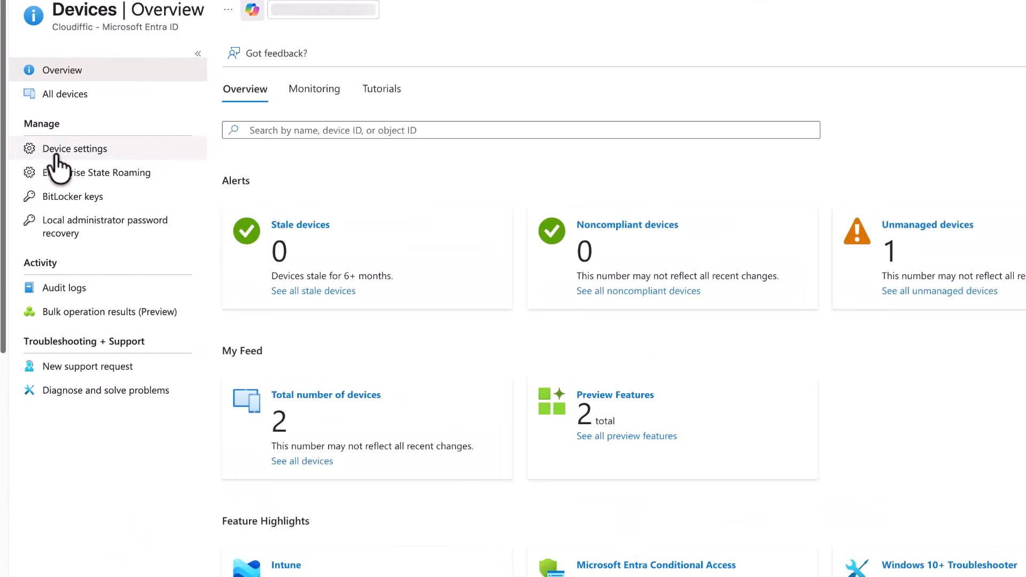
click(111, 151)
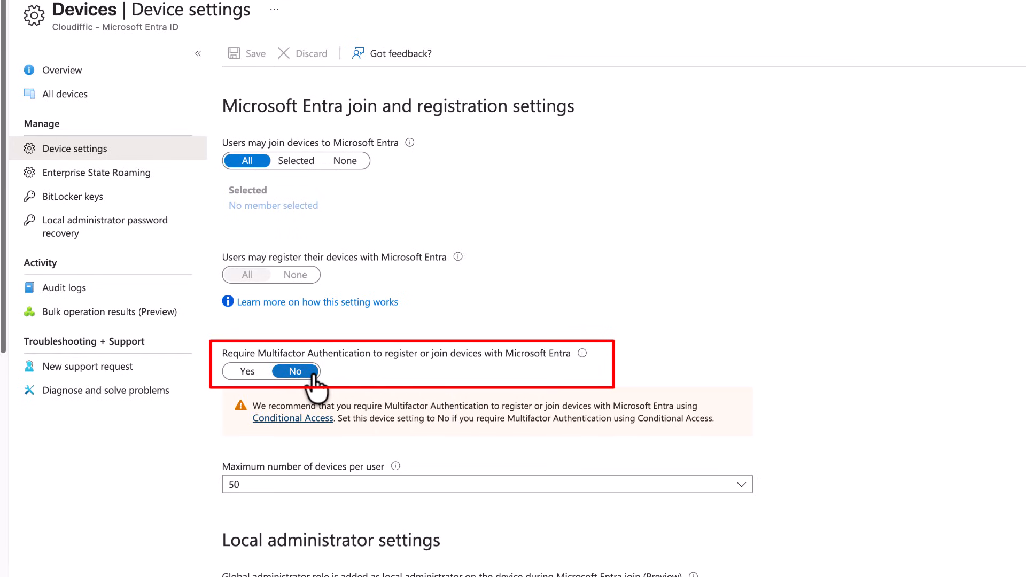
click(242, 373)
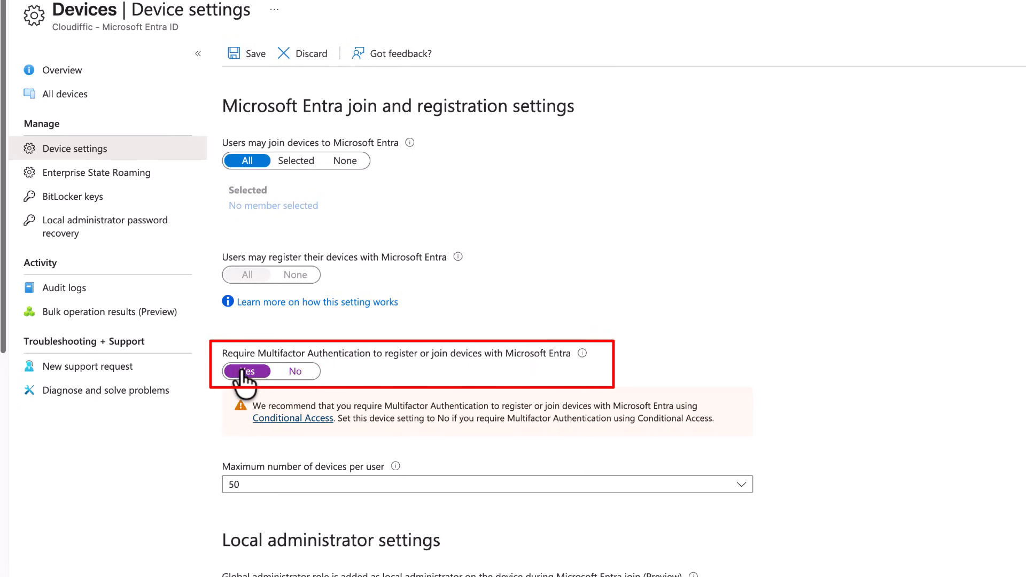
click(294, 373)
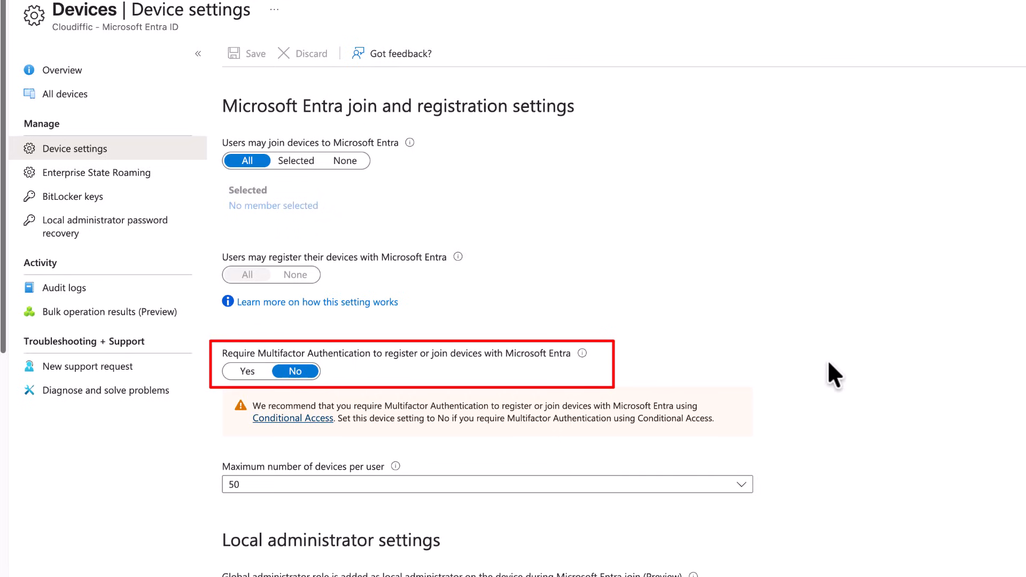
click(382, 488)
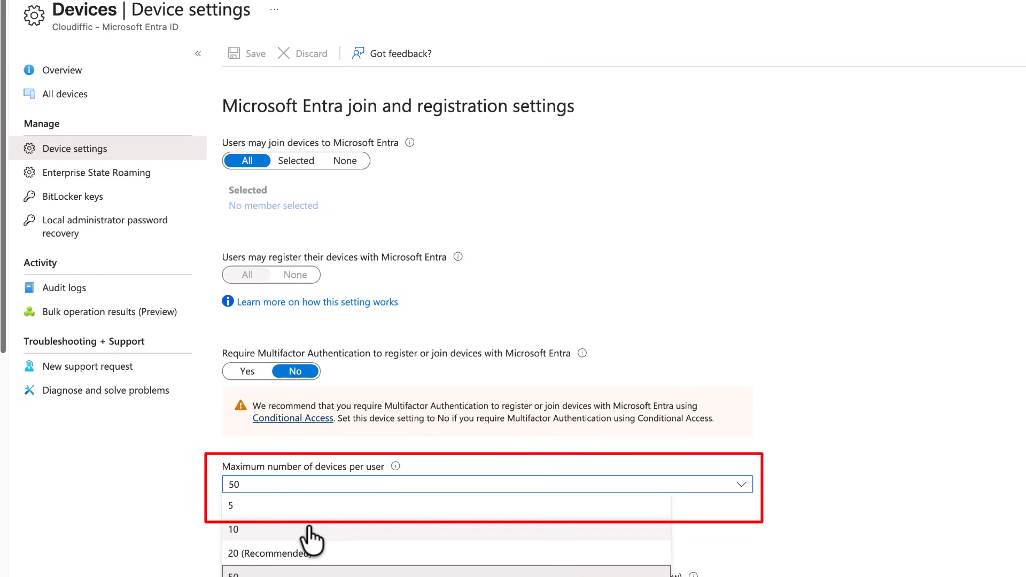
click(315, 508)
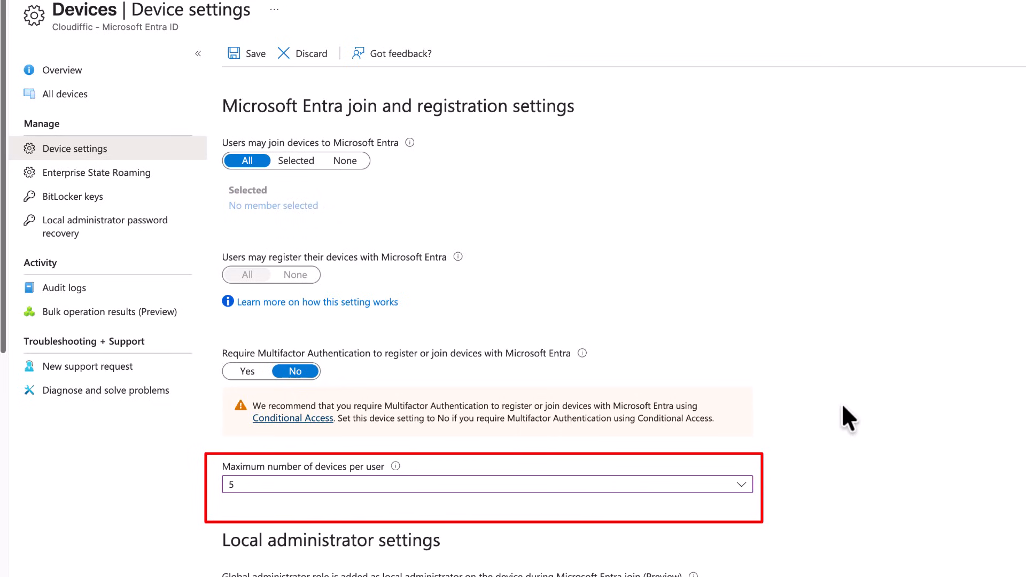
click(716, 484)
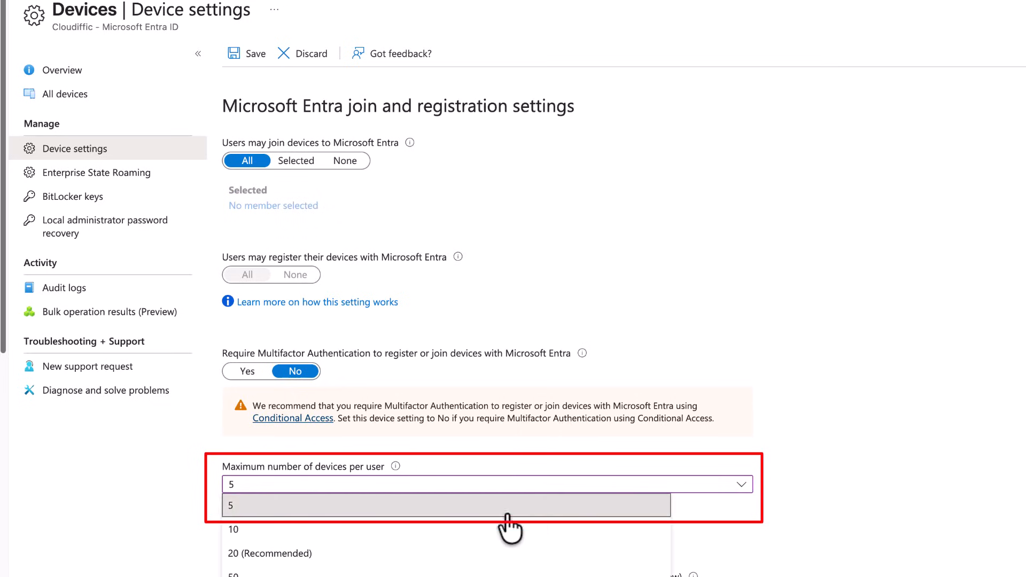
click(404, 511)
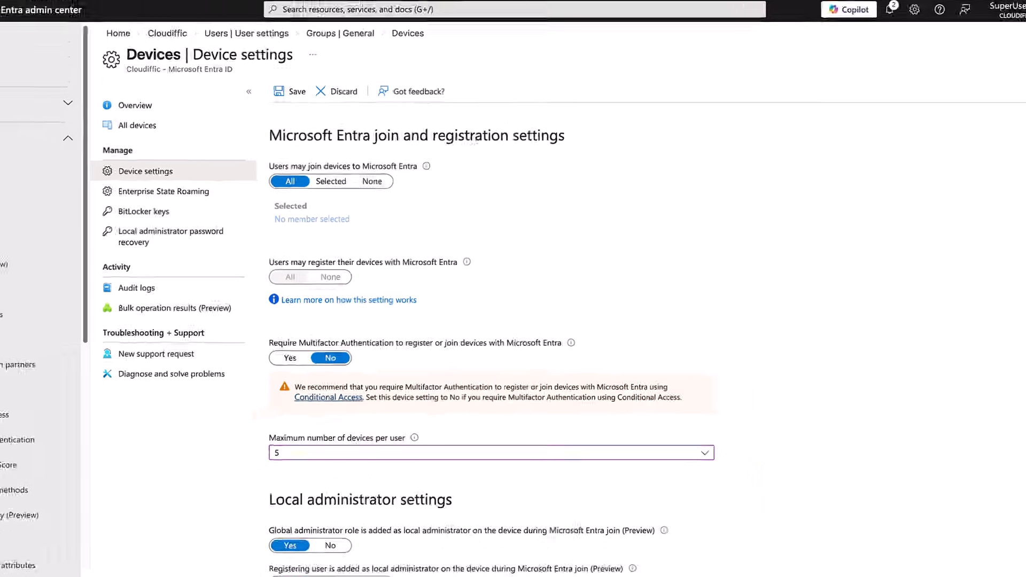
Set global administrators as local admins to Yes, registering users to None, LAPS to Yes and the BitLocker key recovery restriction to Yes, and save.
scroll(1023, 454, down, 4)
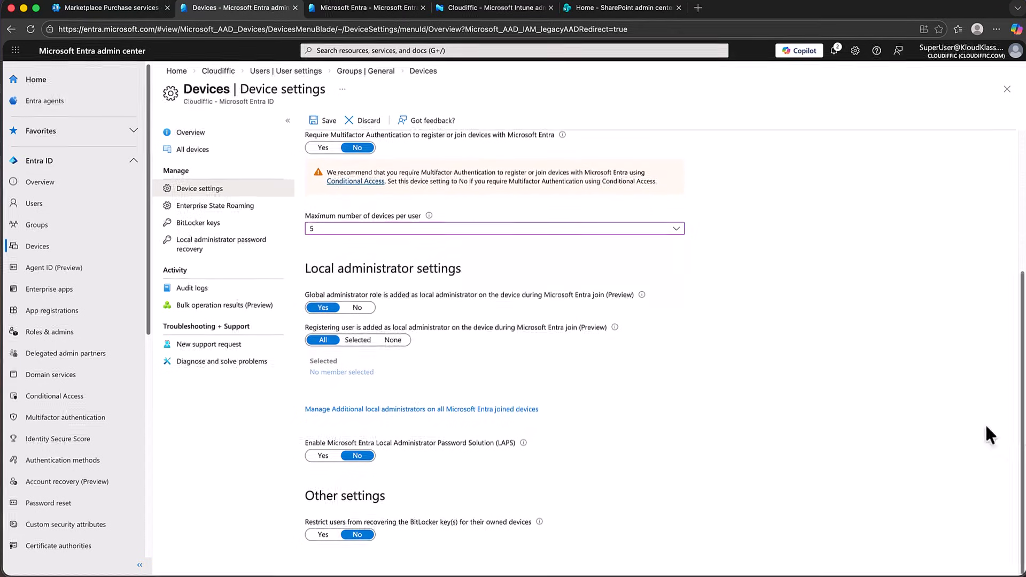
click(358, 308)
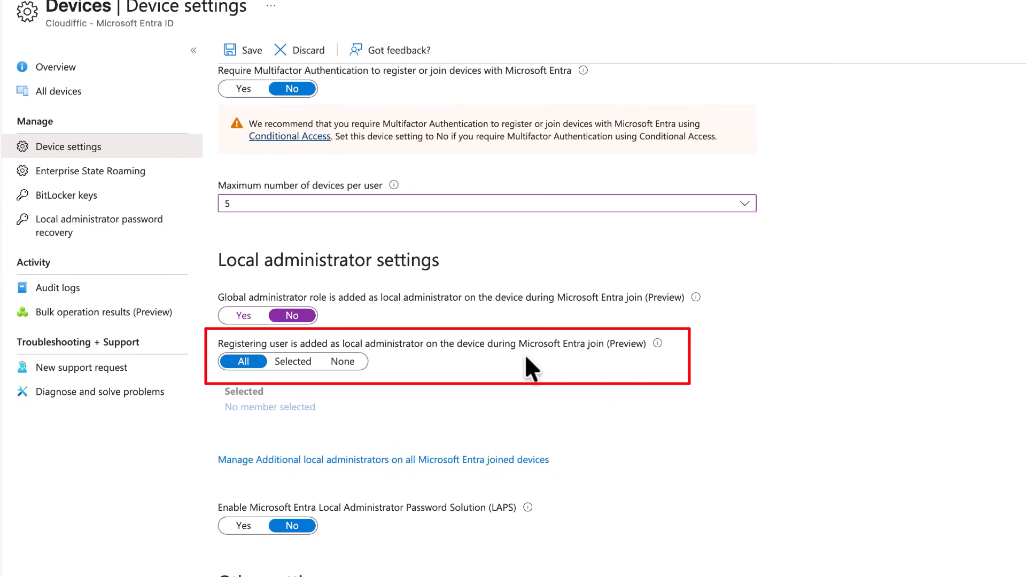
click(345, 362)
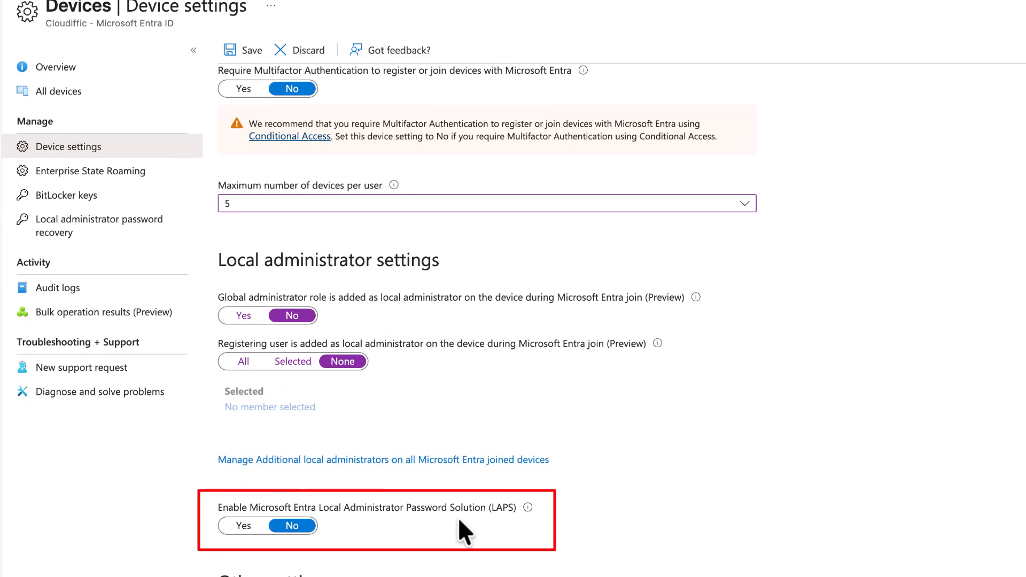
click(249, 526)
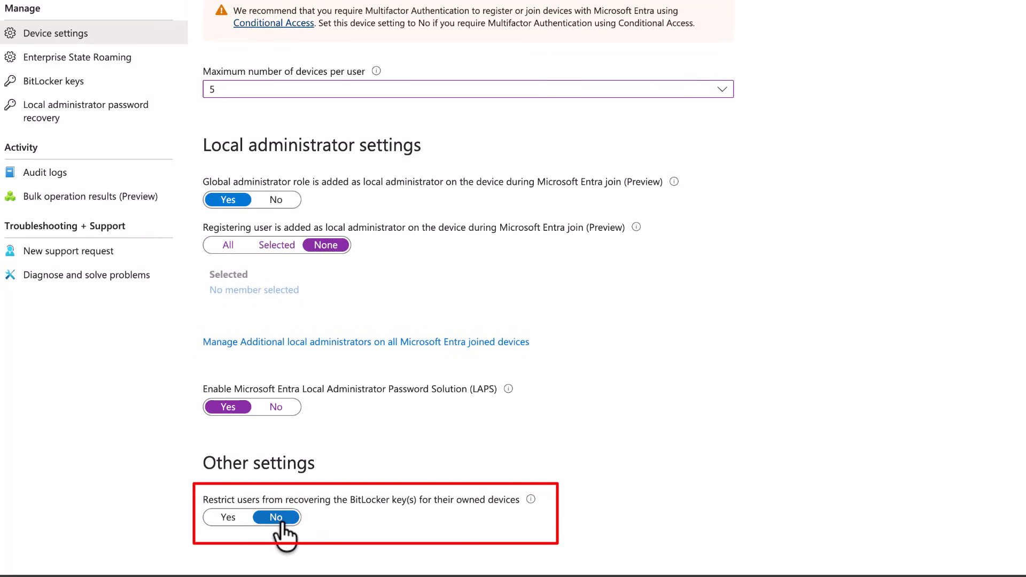
click(229, 519)
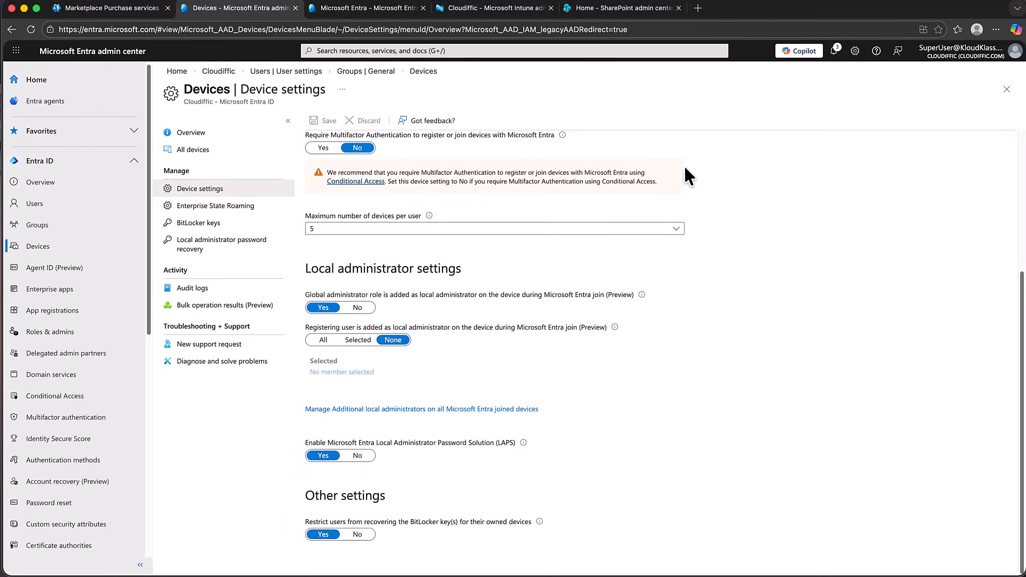
In the enterprise apps' consent and permissions, set user consent for applications to "Do not allow user consent" and save.
click(54, 293)
click(207, 330)
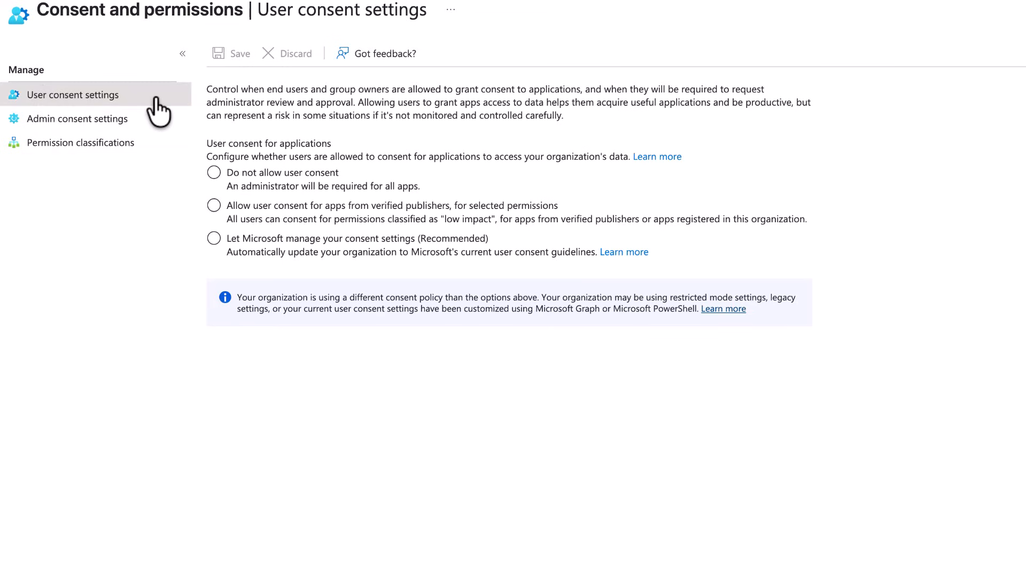
click(214, 173)
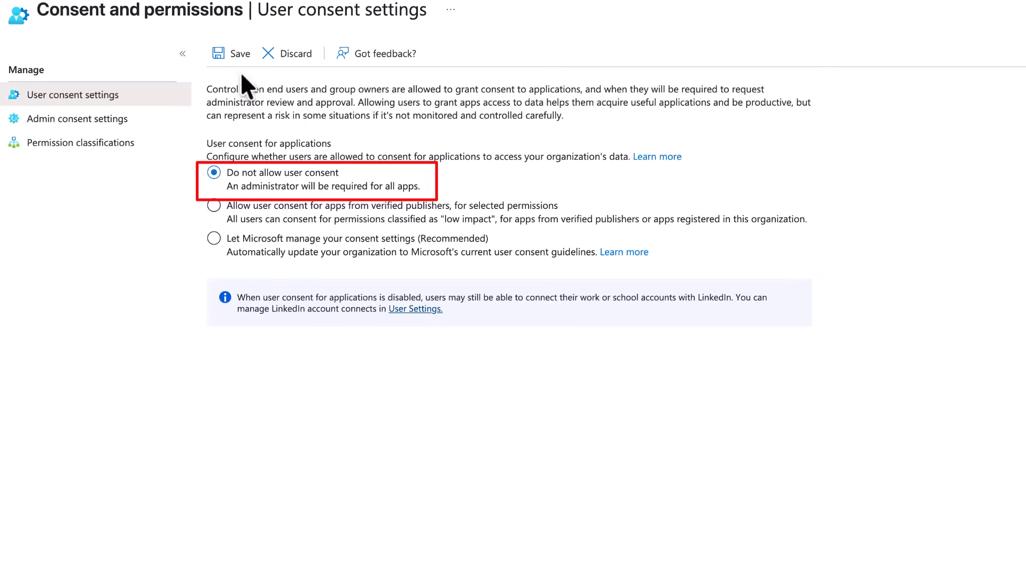
click(238, 56)
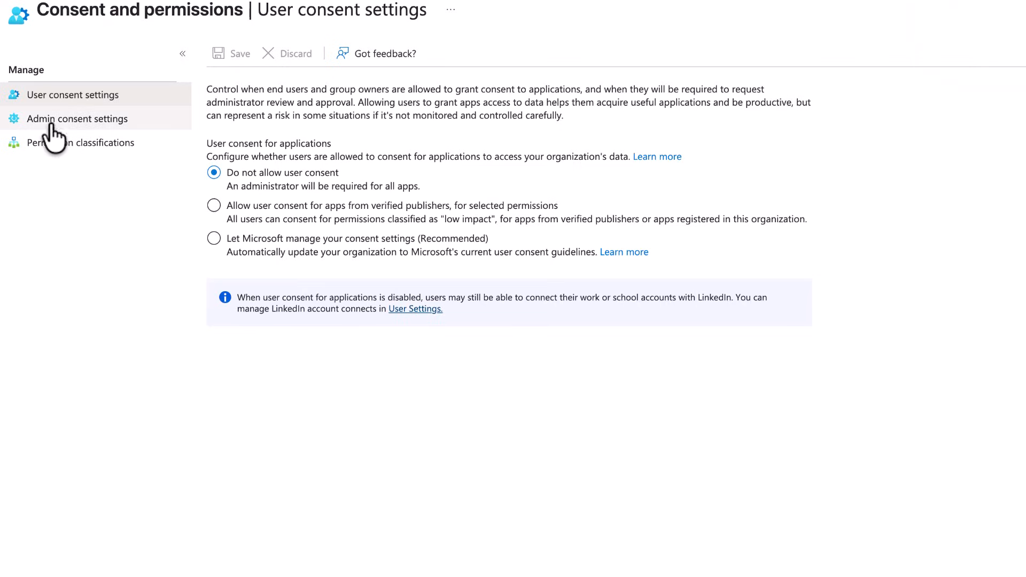
In the admin consent settings, allow users to request admin consent to apps and select the Application Administrator role as reviewer.
click(75, 134)
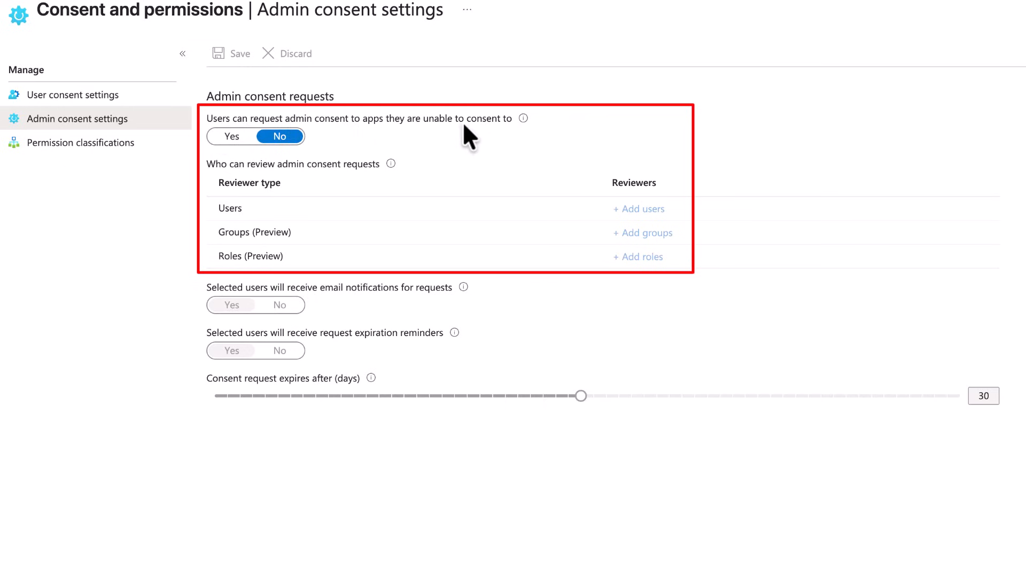
click(234, 138)
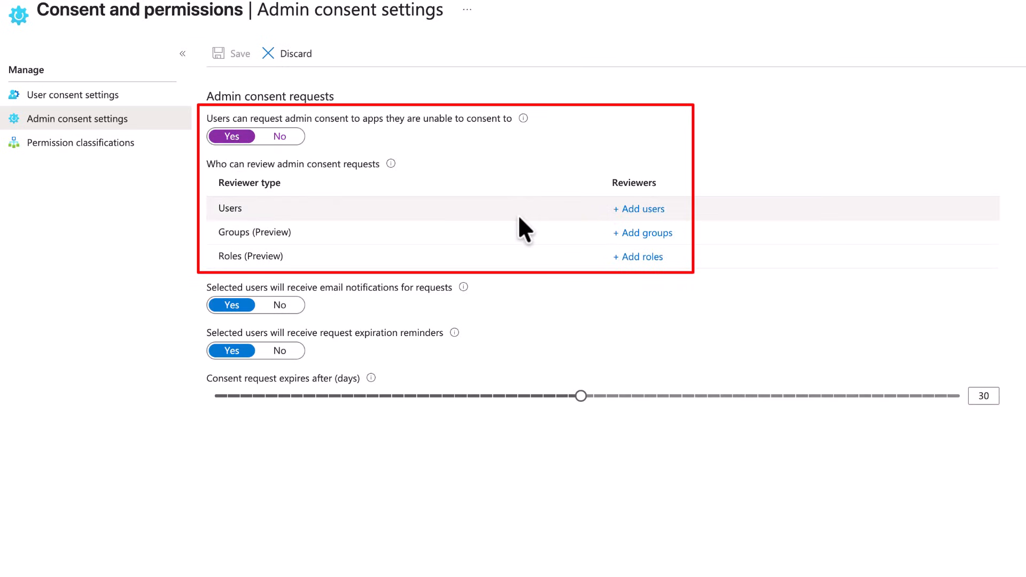
click(650, 258)
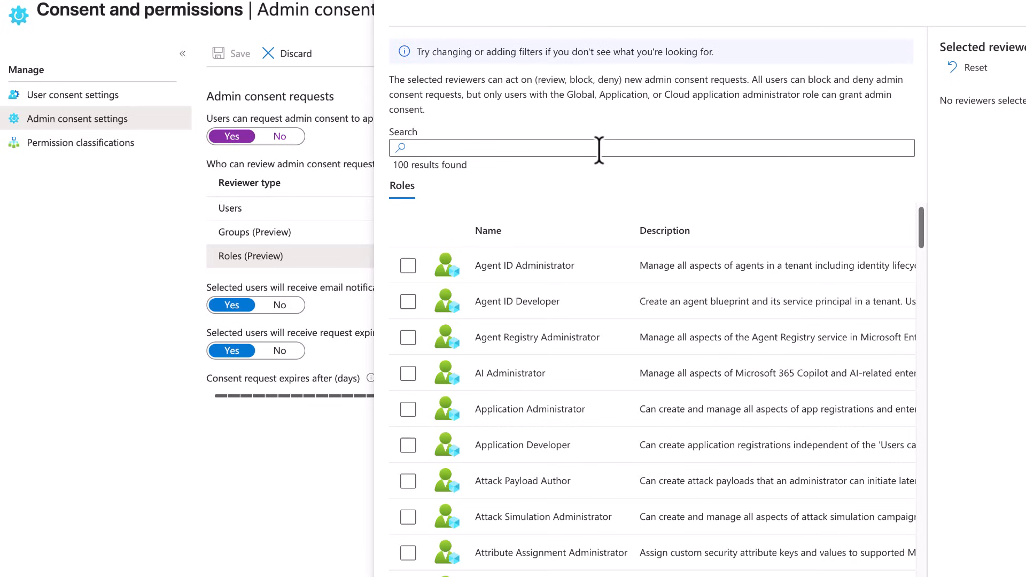
click(599, 150)
text(a)
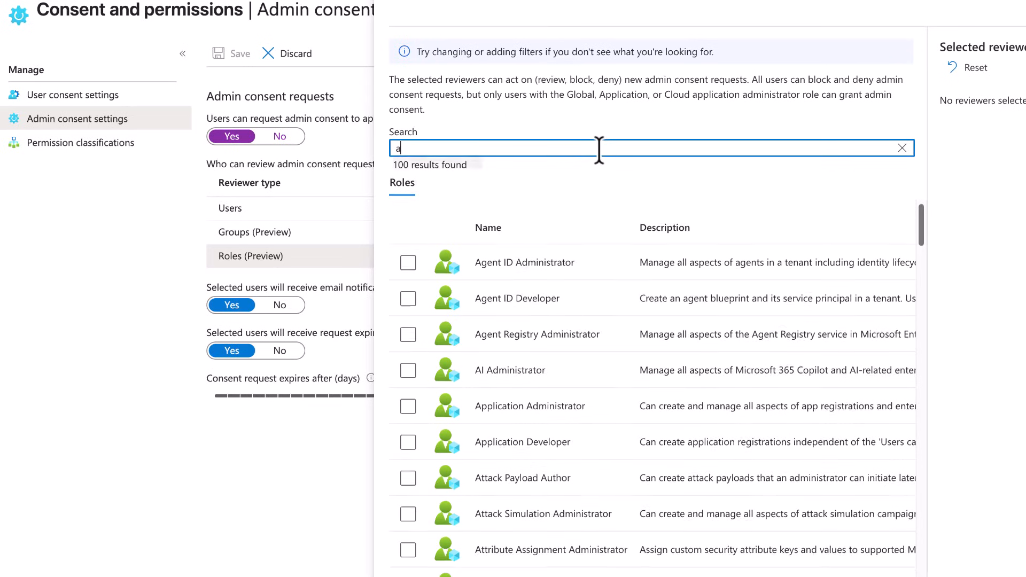
text(pplica)
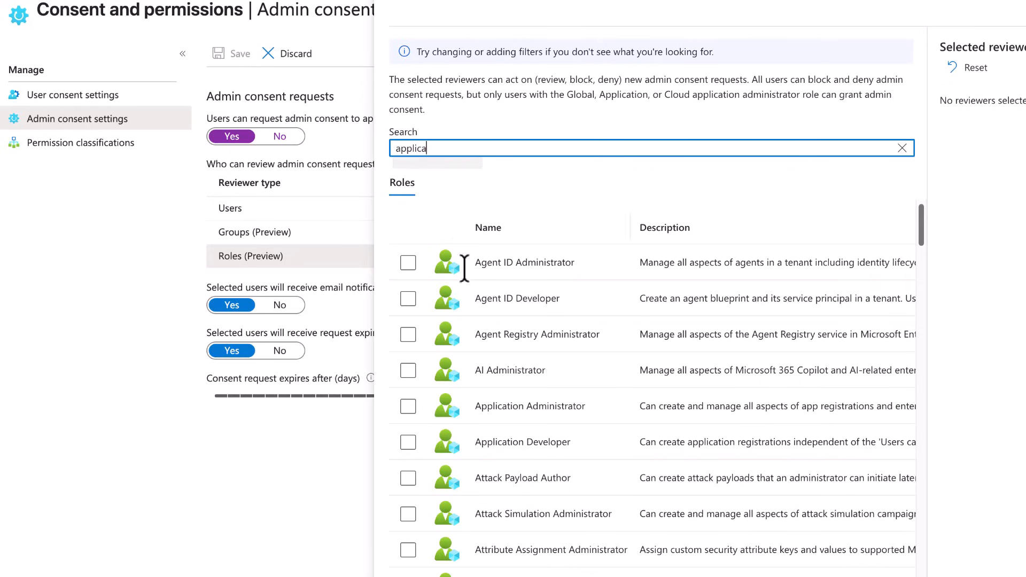
click(407, 406)
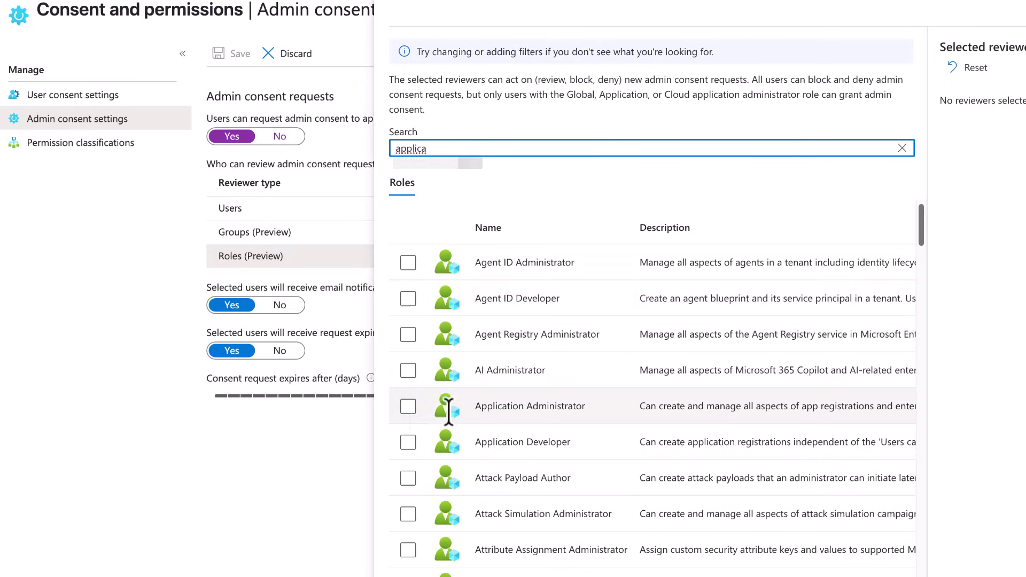
click(411, 408)
Add the Global Administrator role as a consent request reviewer, confirm both roles, and save the admin consent settings.
drag(497, 148, 319, 142)
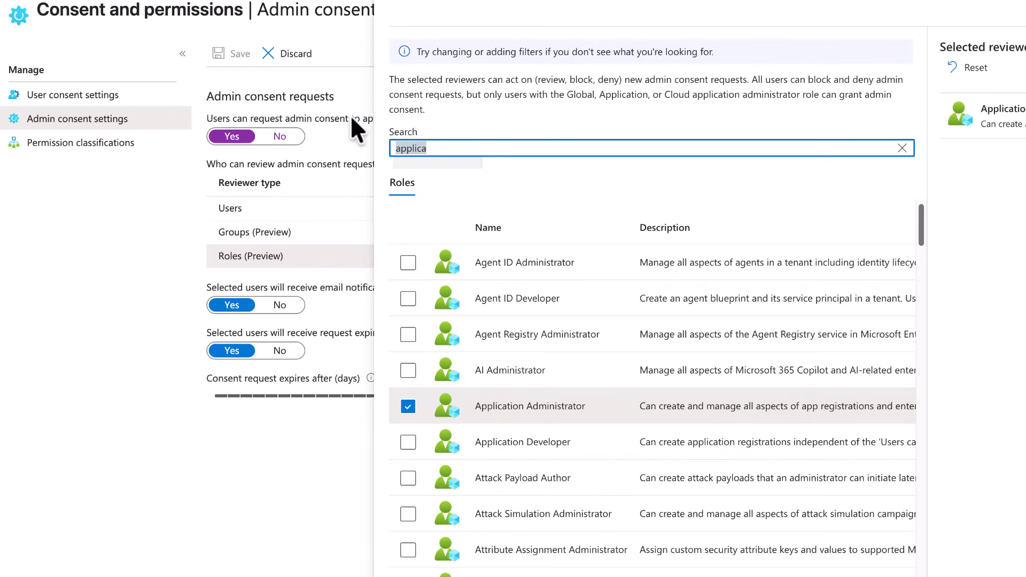
text(global admin)
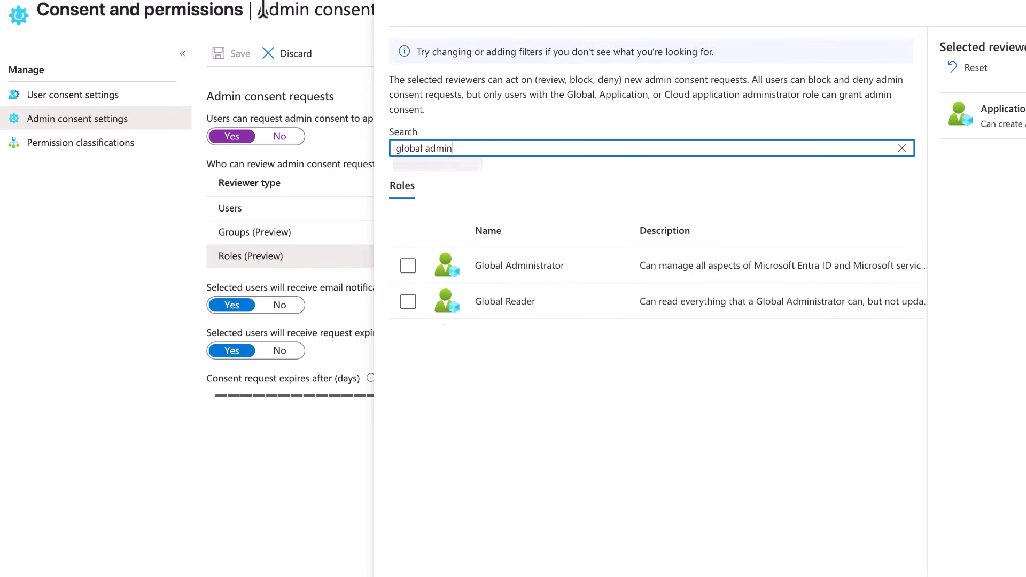
click(406, 265)
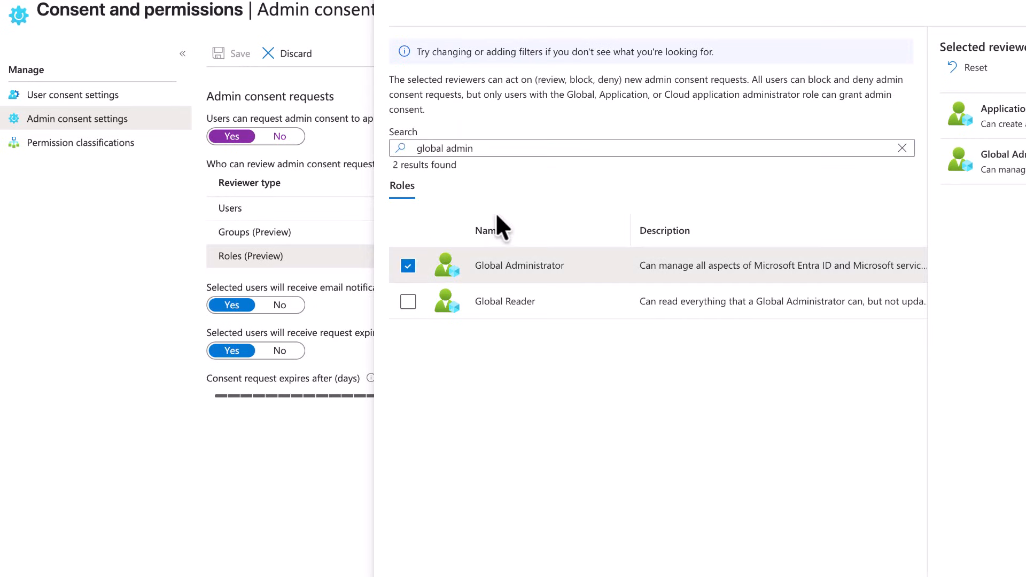
click(416, 576)
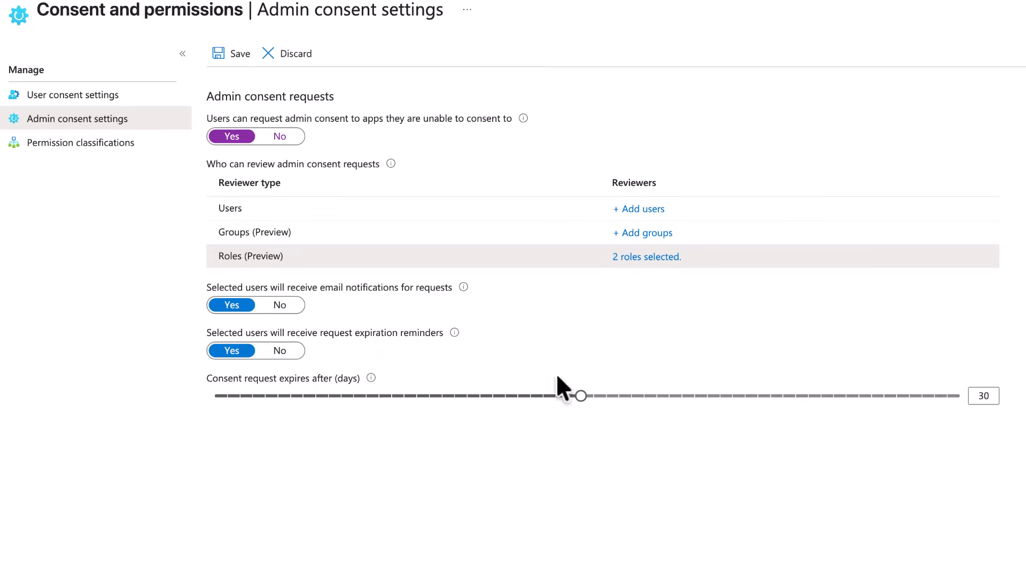
click(245, 63)
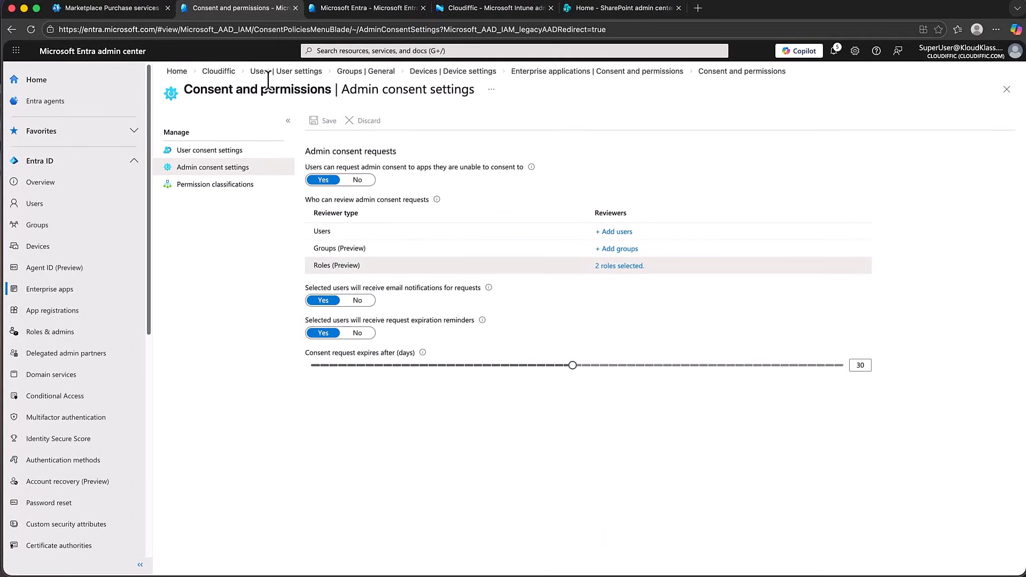
Switch to the SharePoint admin center through the Microsoft 365 admin center and open the Sharing policy.
click(121, 15)
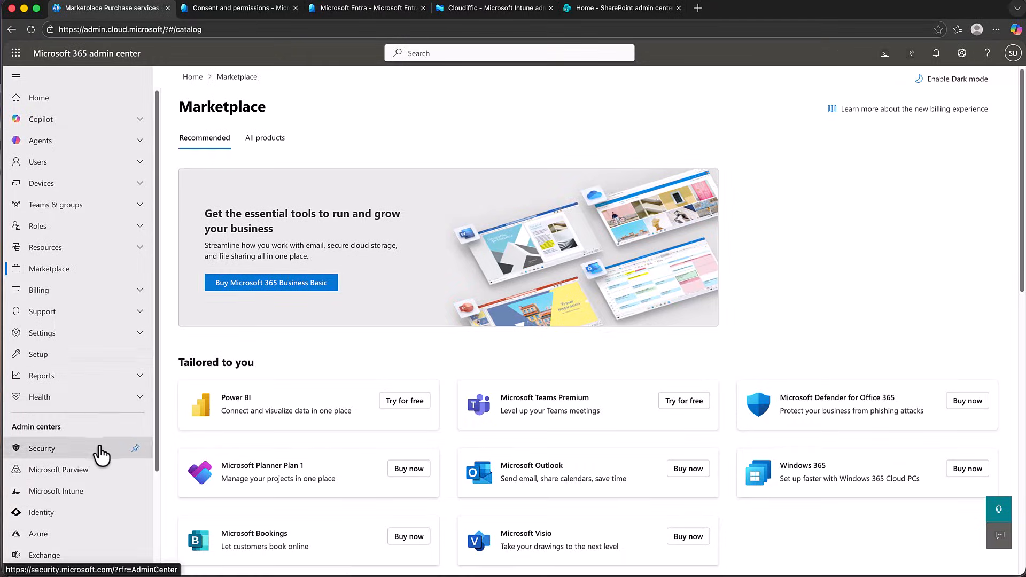
scroll(103, 448, down, 3)
click(39, 468)
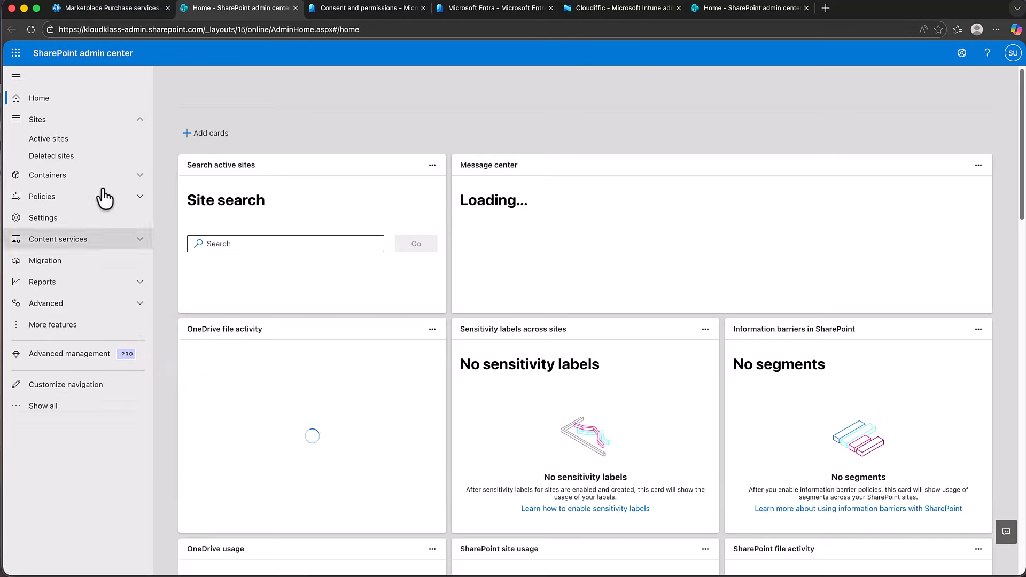
click(135, 197)
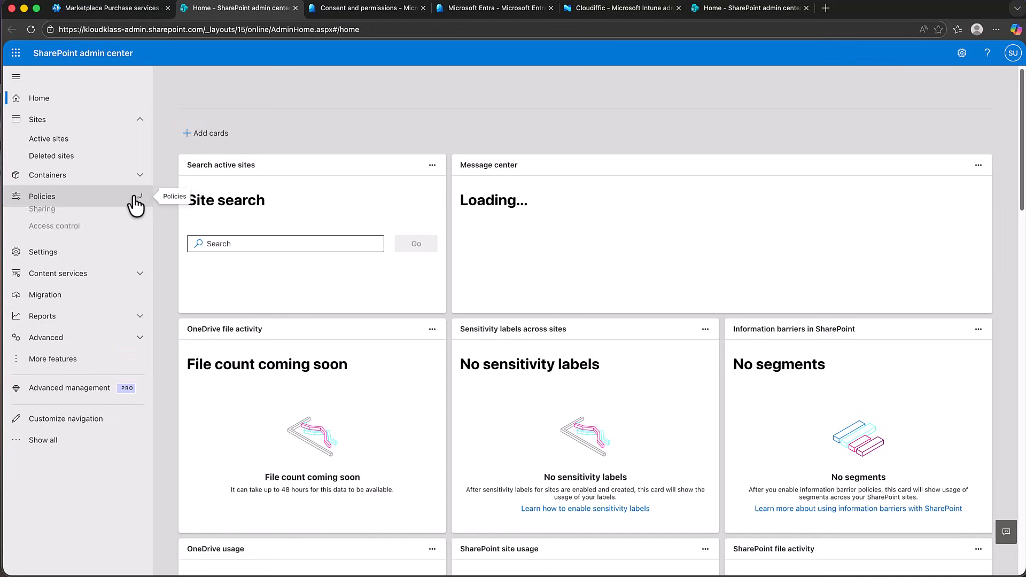
click(94, 219)
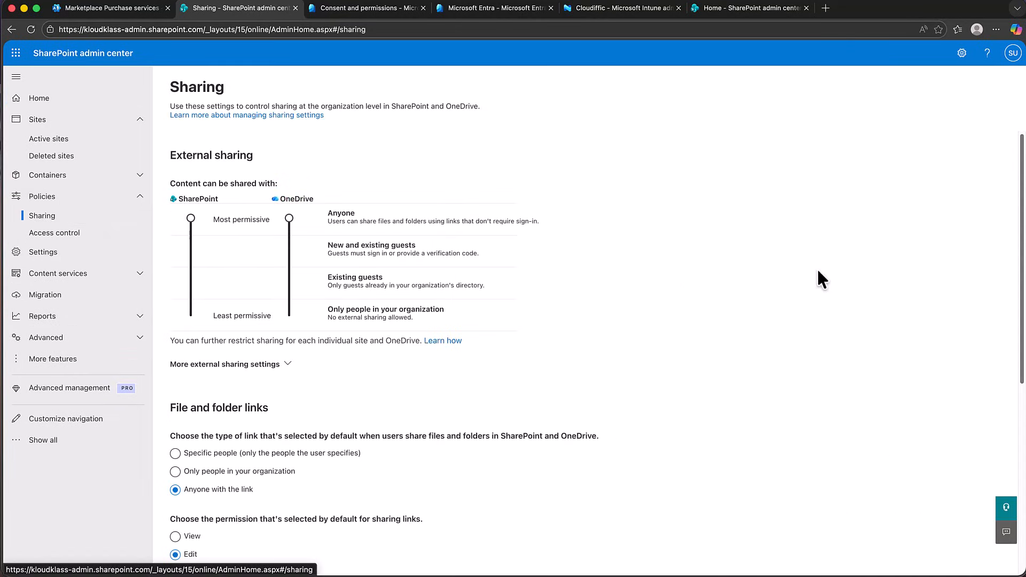
Try different external sharing levels for SharePoint and OneDrive, down to "Only people in your organization", and reload the Sharing policy without saving.
mouse_move(1021, 182)
mouse_down()
mouse_move(1023, 278)
mouse_move(1024, 171)
mouse_up()
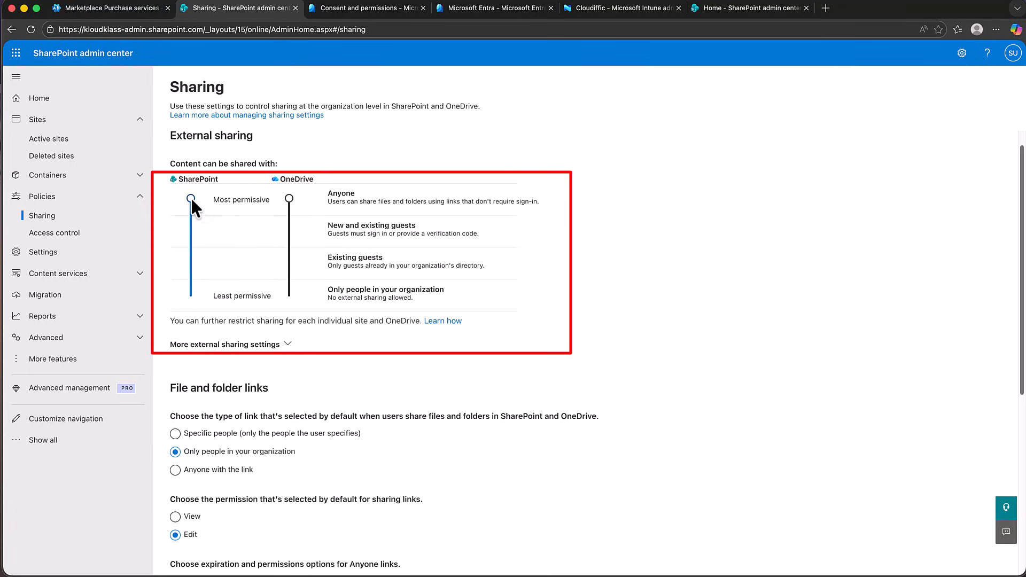
drag(191, 198, 199, 289)
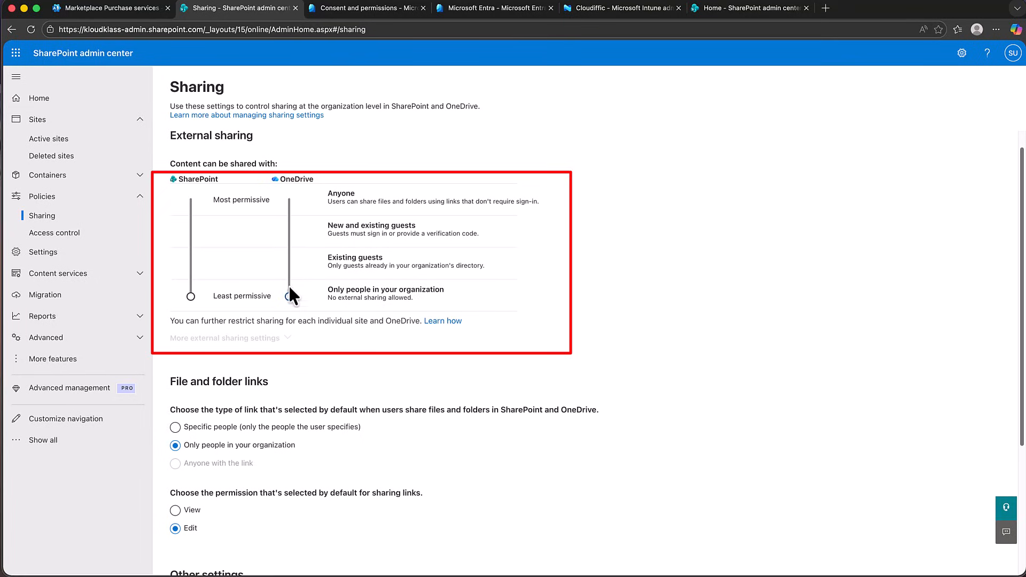
drag(190, 296, 196, 262)
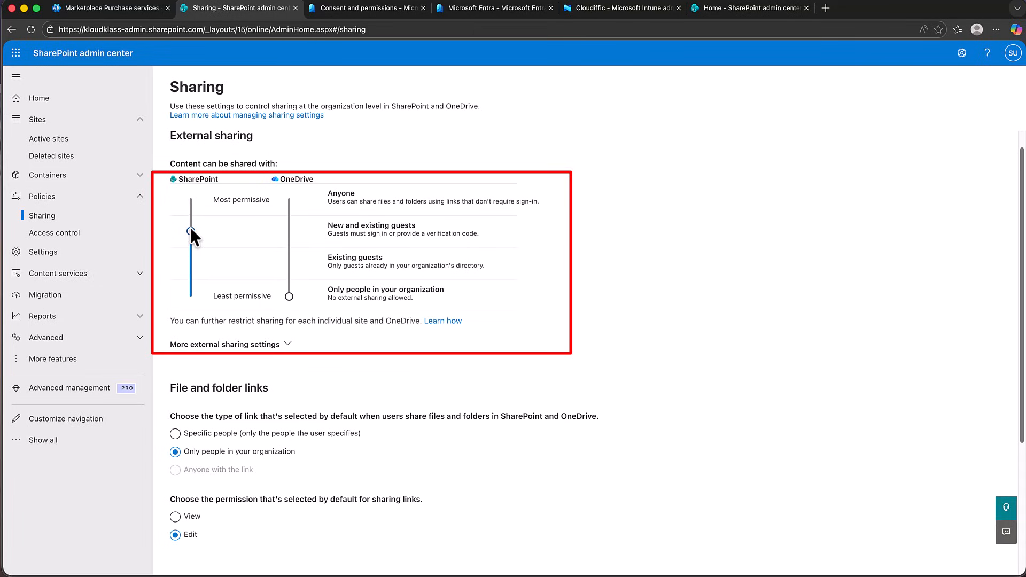
drag(191, 230, 191, 198)
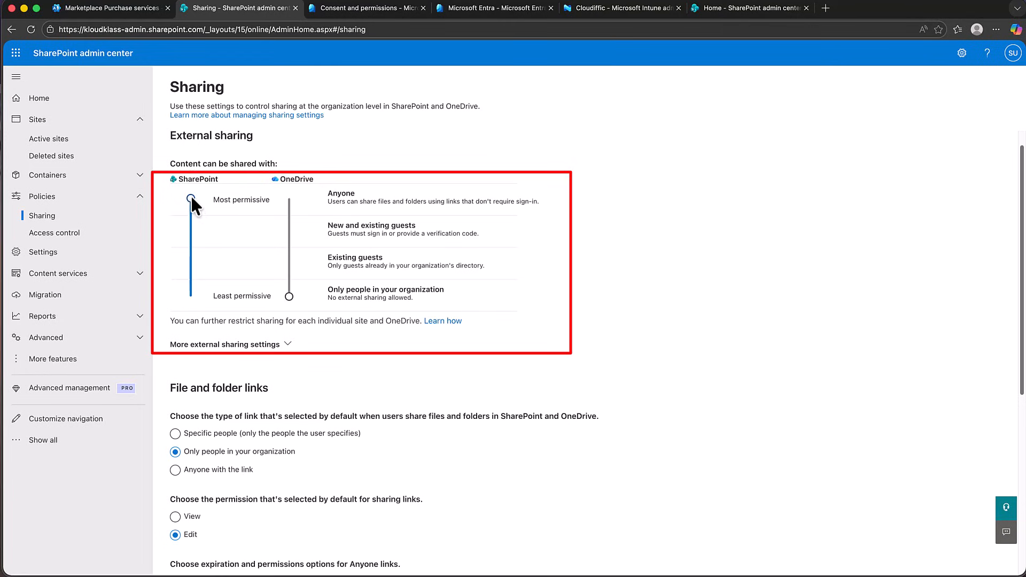
click(289, 199)
drag(192, 197, 195, 294)
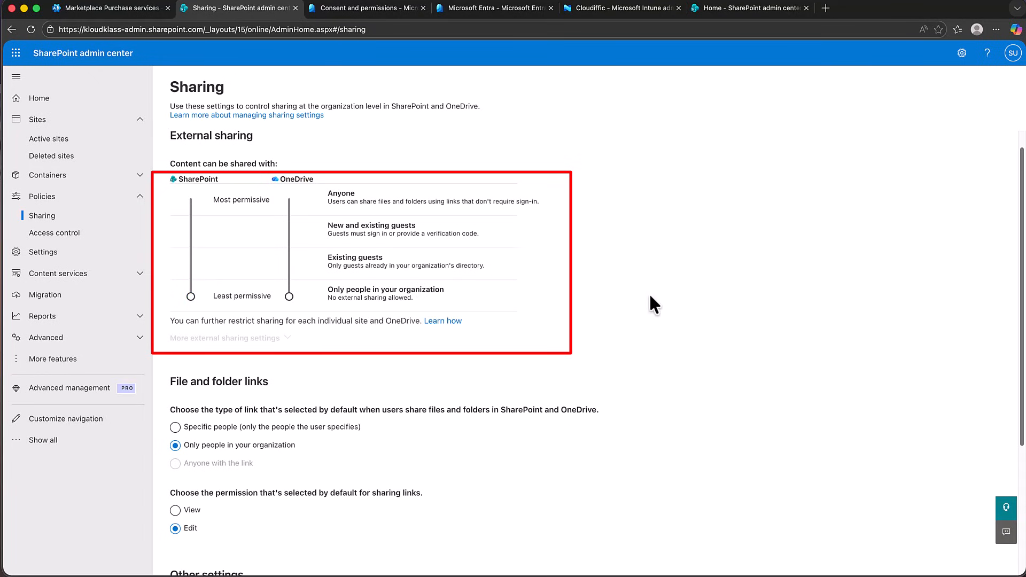
click(102, 220)
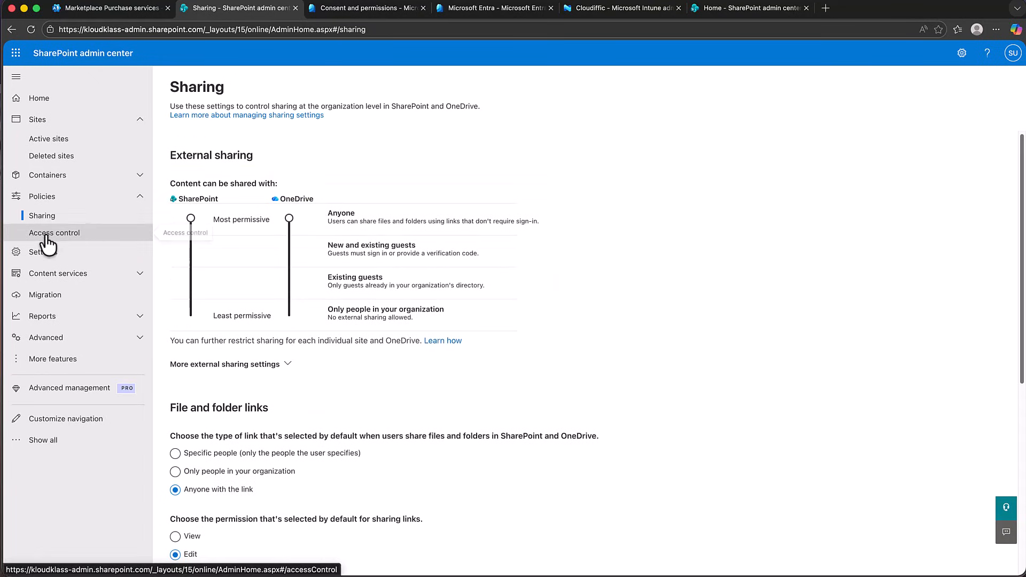
In the access control policies, set unmanaged devices to "Allow limited, web-only access", then save and confirm the restriction.
click(68, 240)
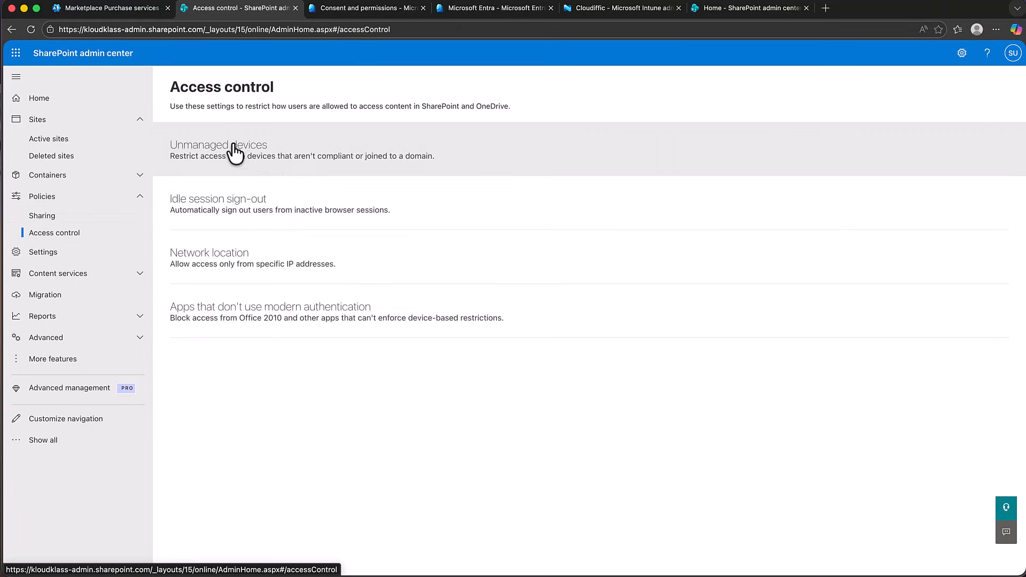
click(235, 154)
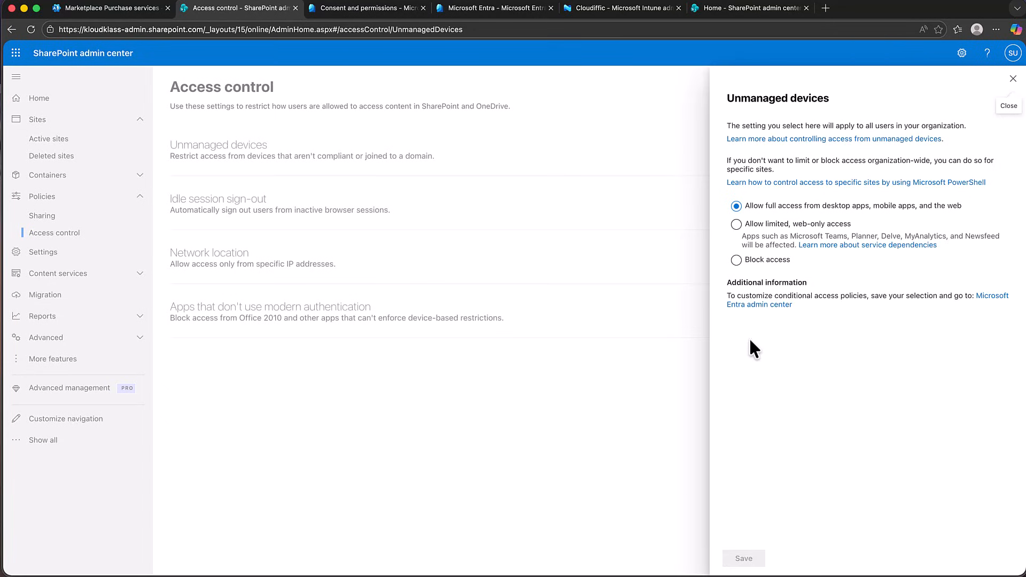
click(806, 238)
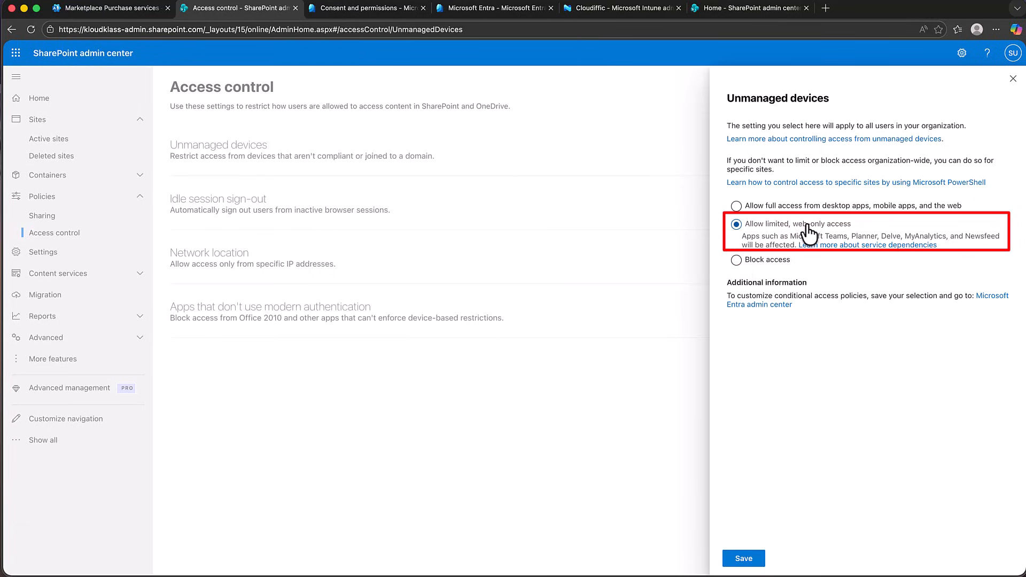
click(744, 558)
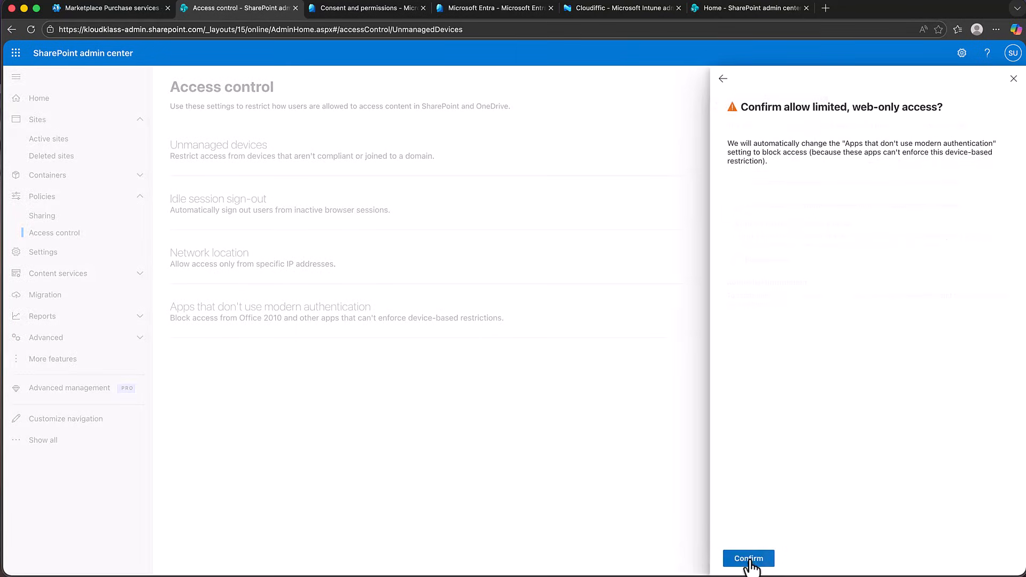
click(750, 560)
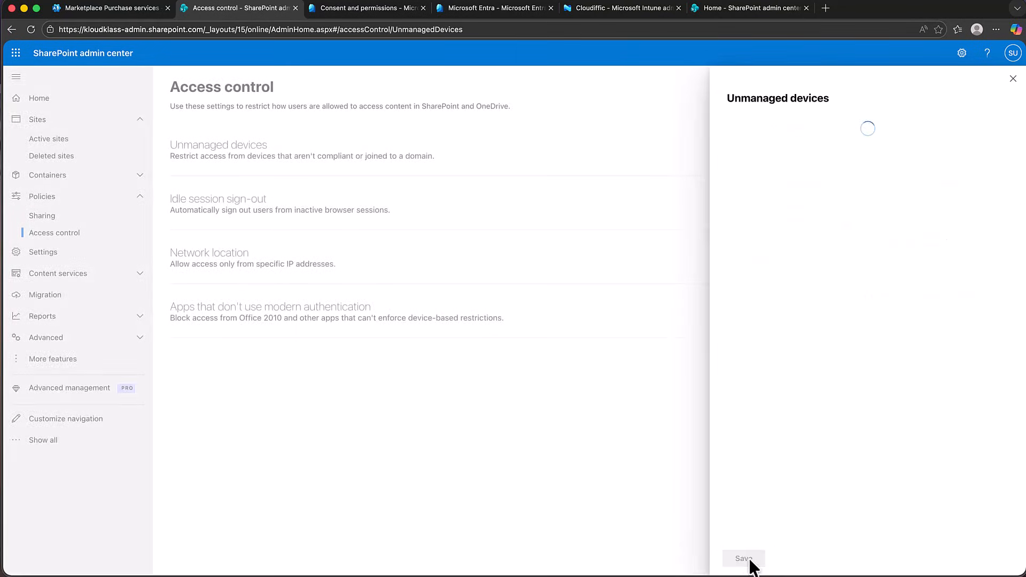
click(1013, 79)
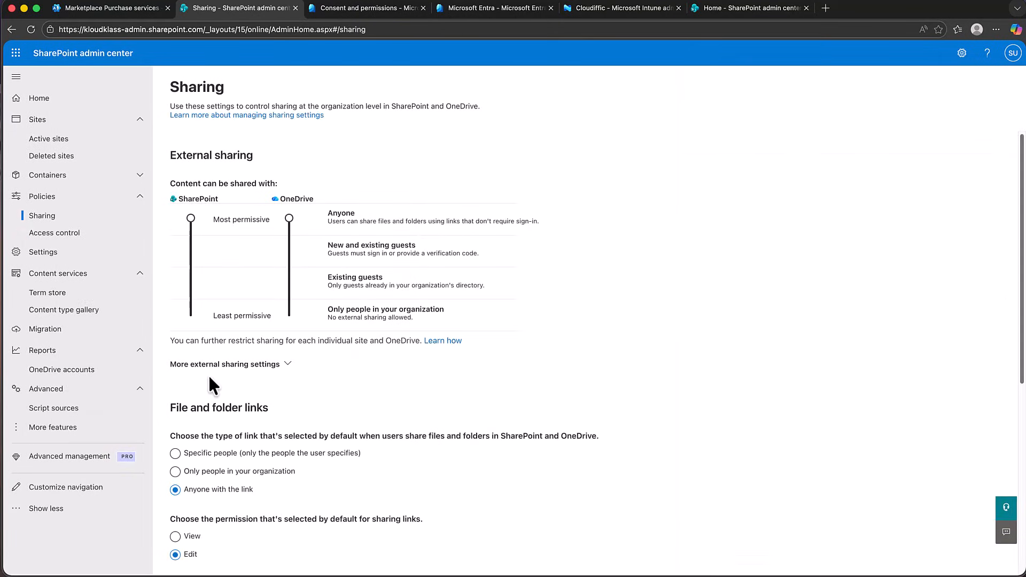
In the Sharing policy, disable "Allow guests to share items they don't own" and set the default sharing link permission to View.
click(278, 364)
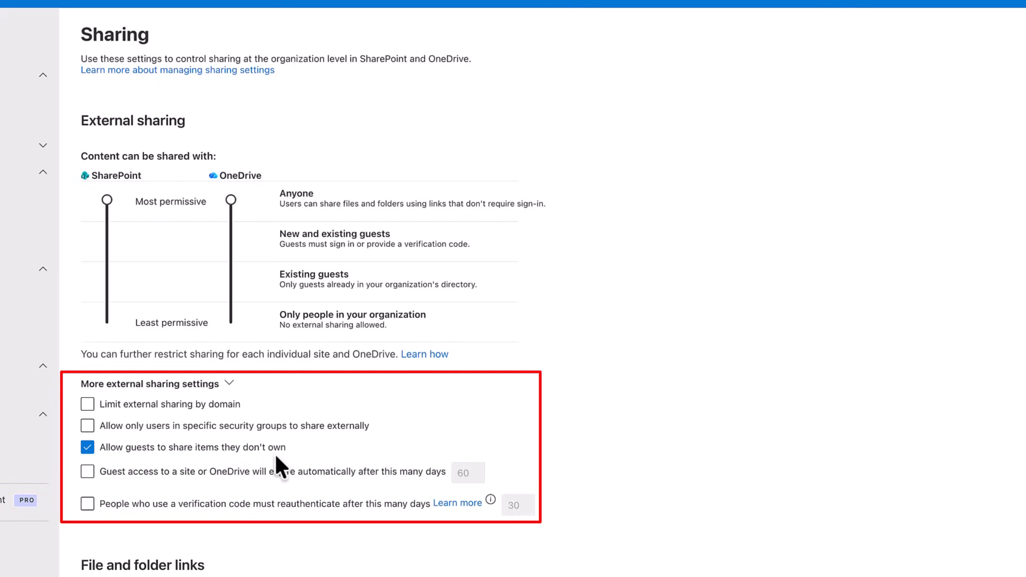
click(88, 448)
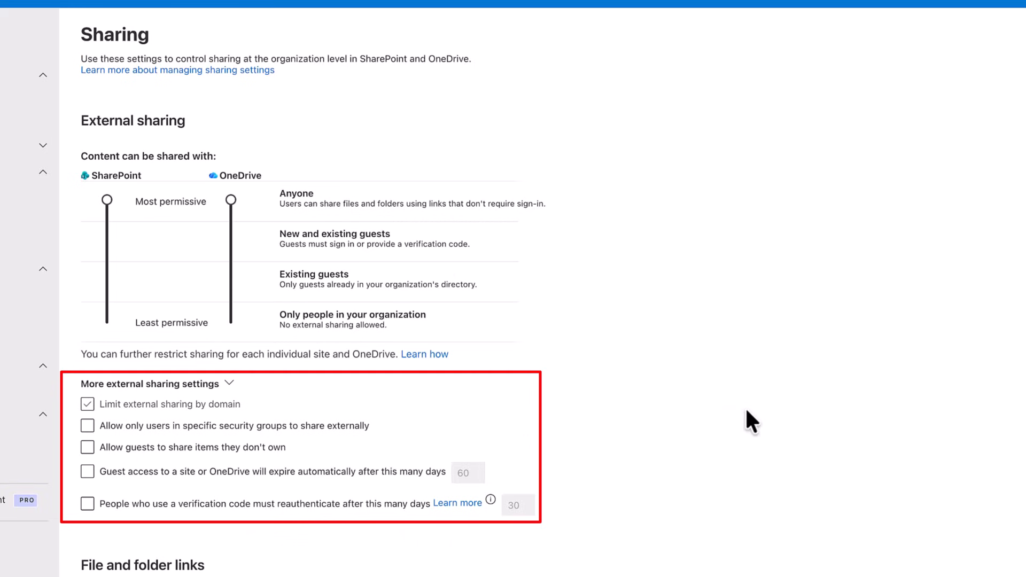
scroll(351, 331, down, 4)
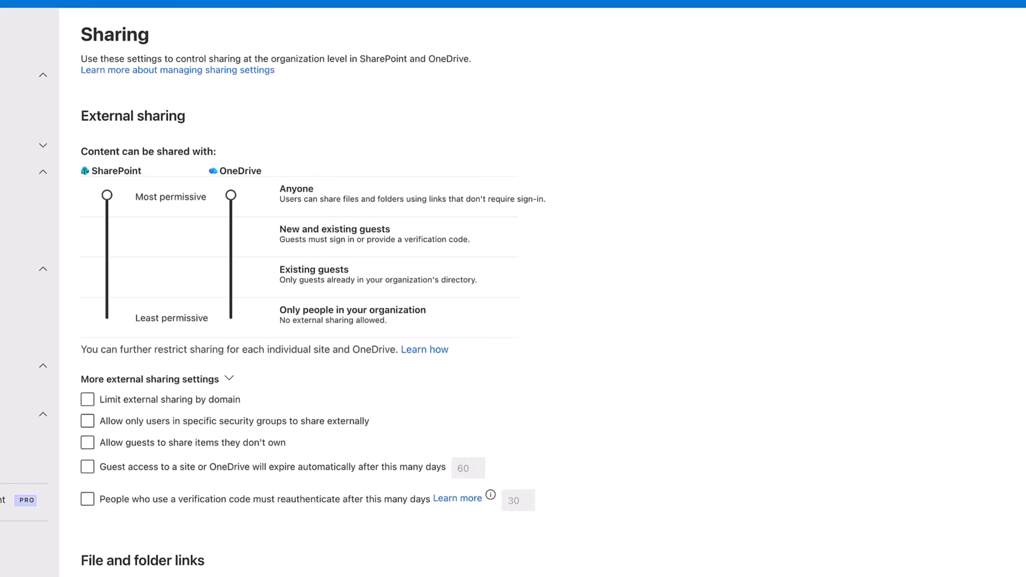
scroll(276, 345, down, 3)
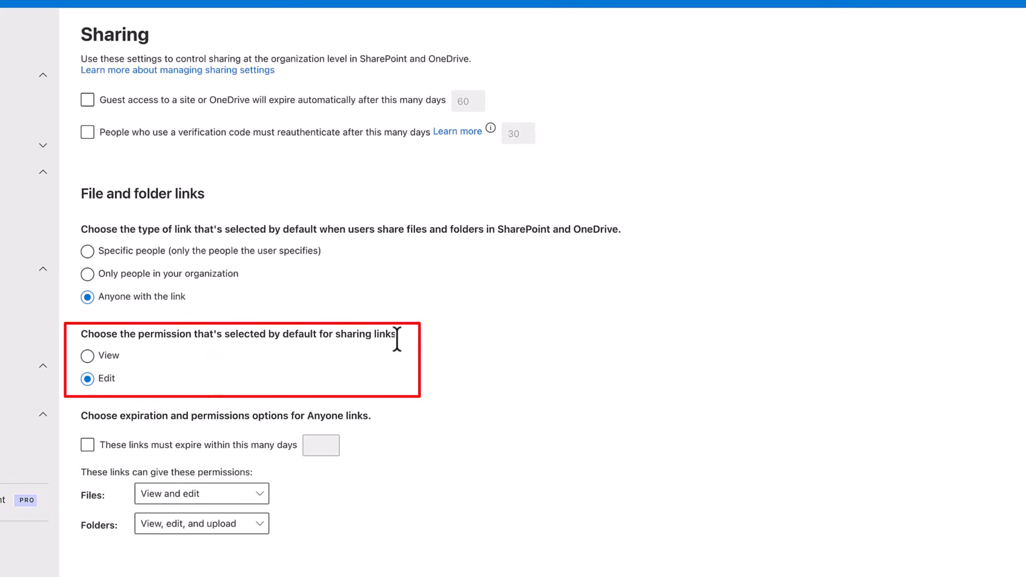
click(88, 356)
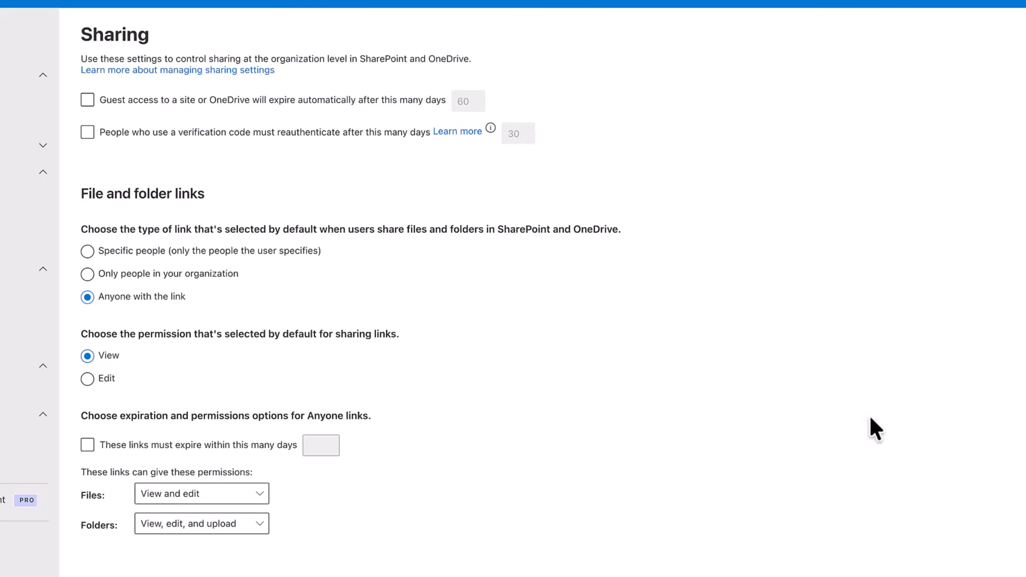
scroll(352, 331, down, 3)
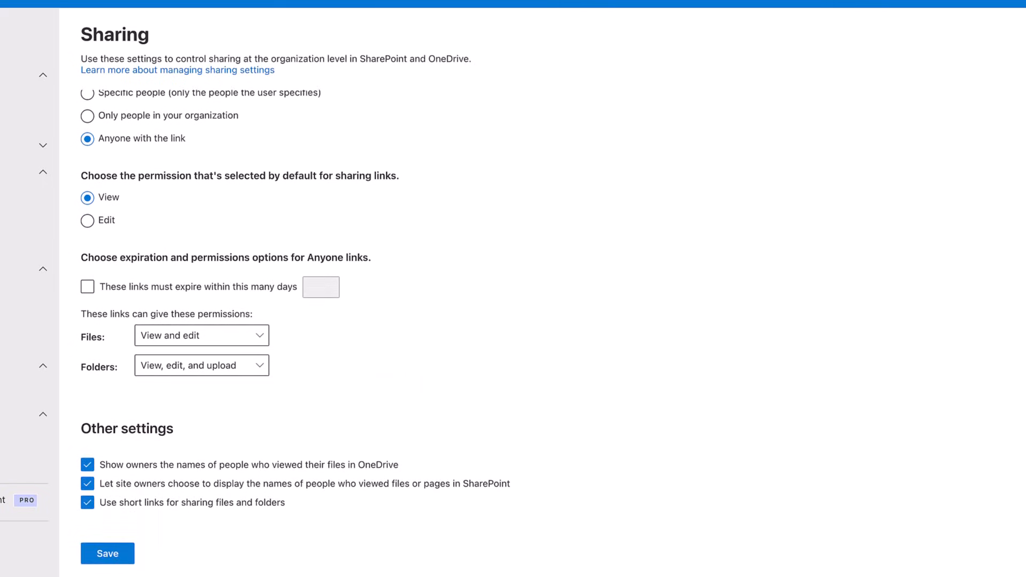
Restrict external sharing for SharePoint and OneDrive to "Only people in your organization" and save the Sharing policy.
scroll(351, 332, up, 10)
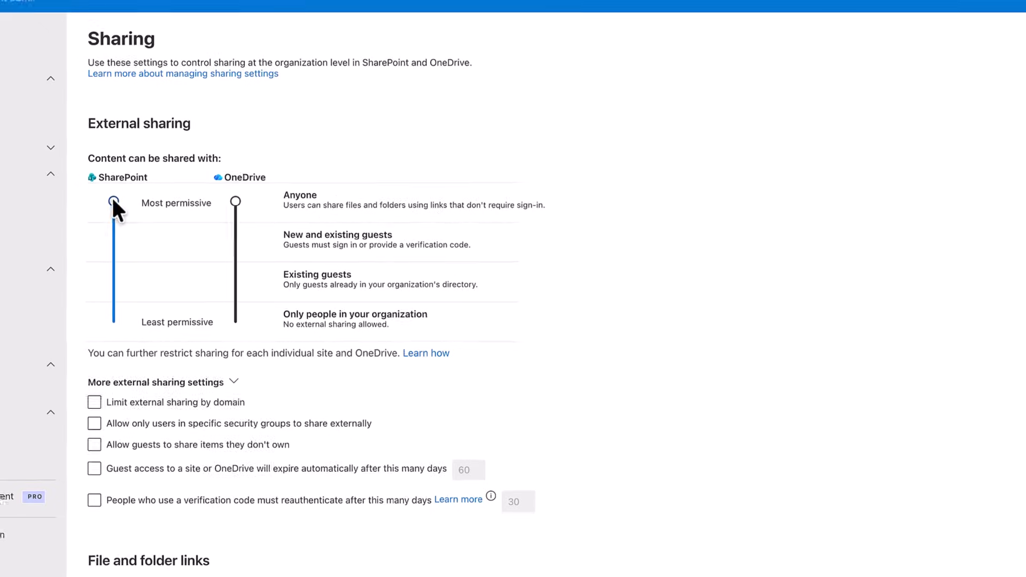
drag(113, 201, 113, 329)
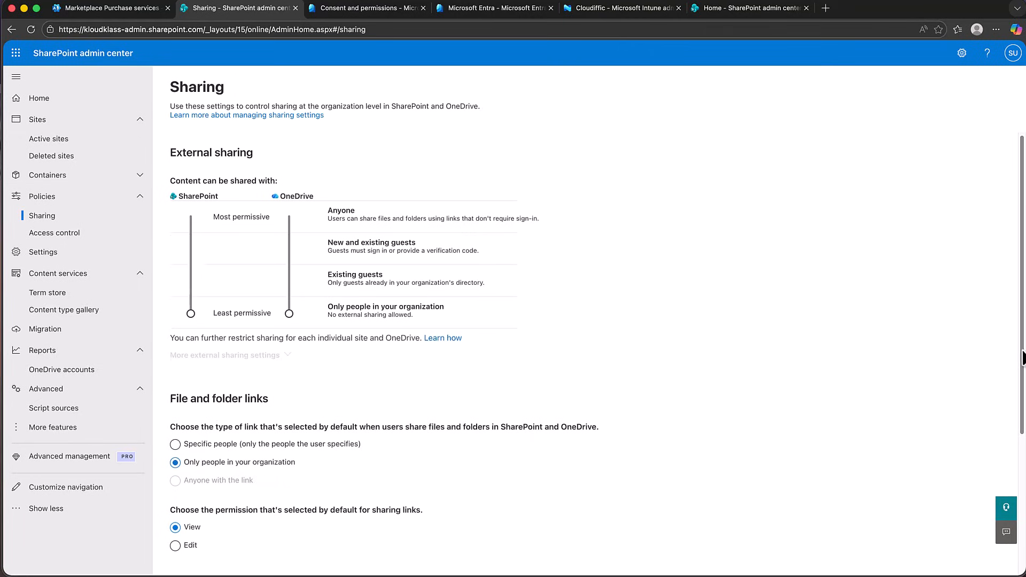
scroll(945, 365, down, 4)
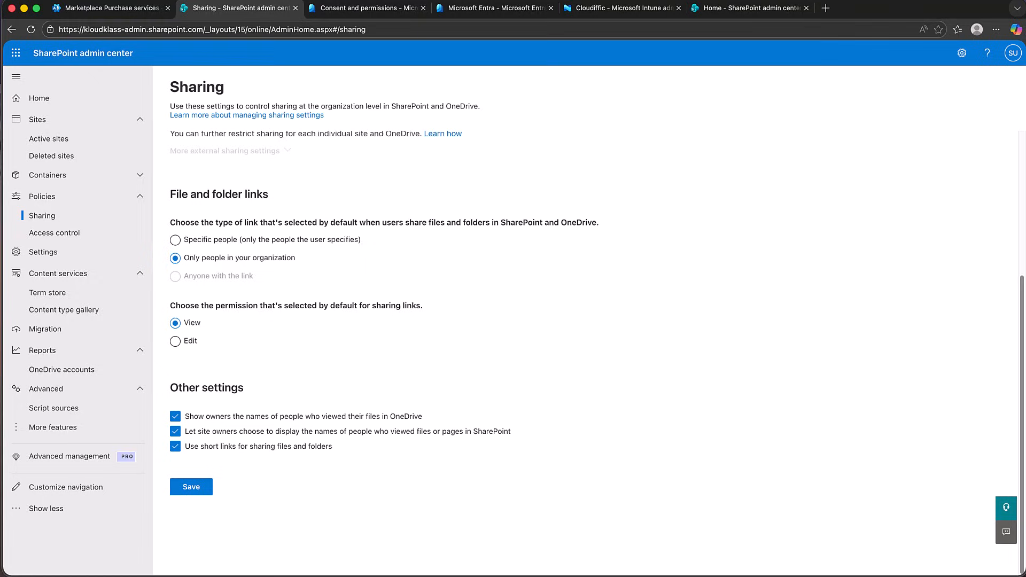
click(193, 488)
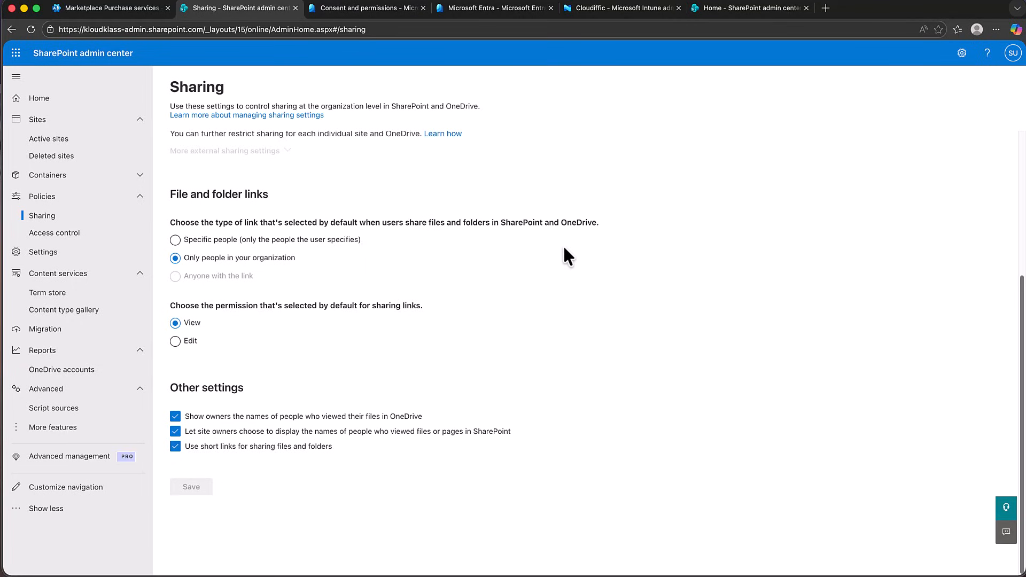
Switch to the Intune admin center through the Microsoft 365 admin center and open the default All Users device platform restriction's platform settings for editing.
click(102, 10)
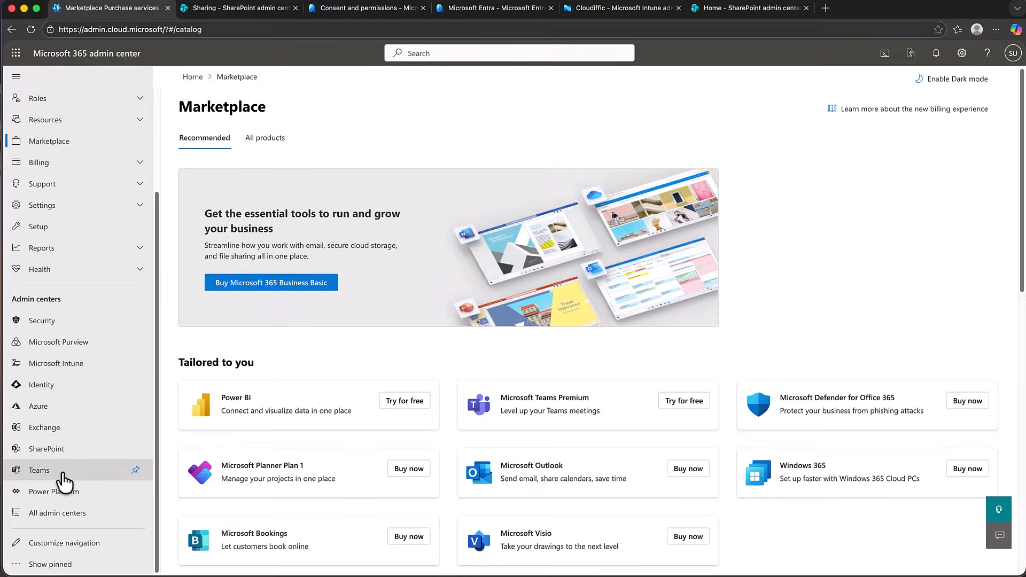
click(60, 363)
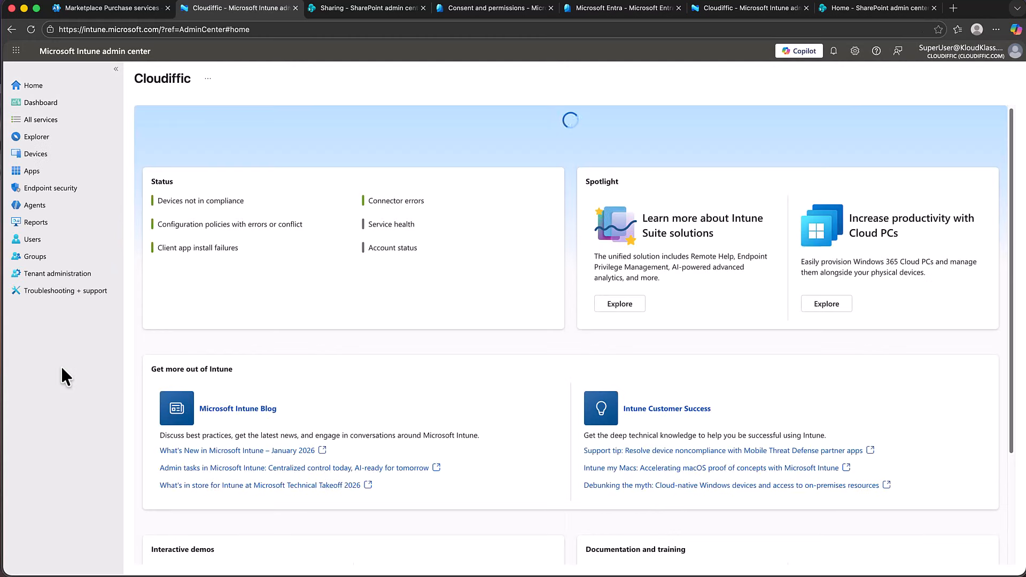
click(36, 154)
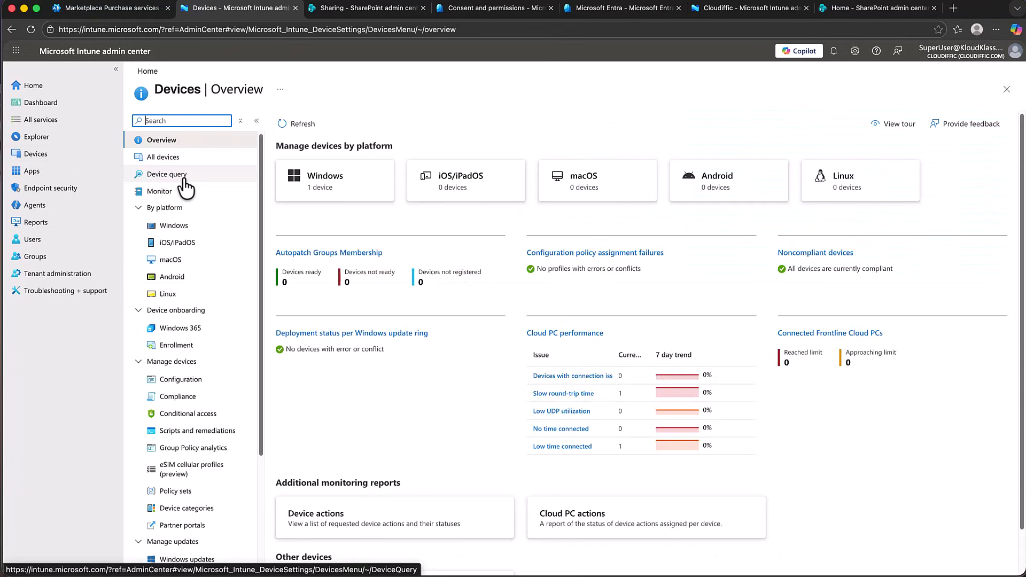
click(181, 346)
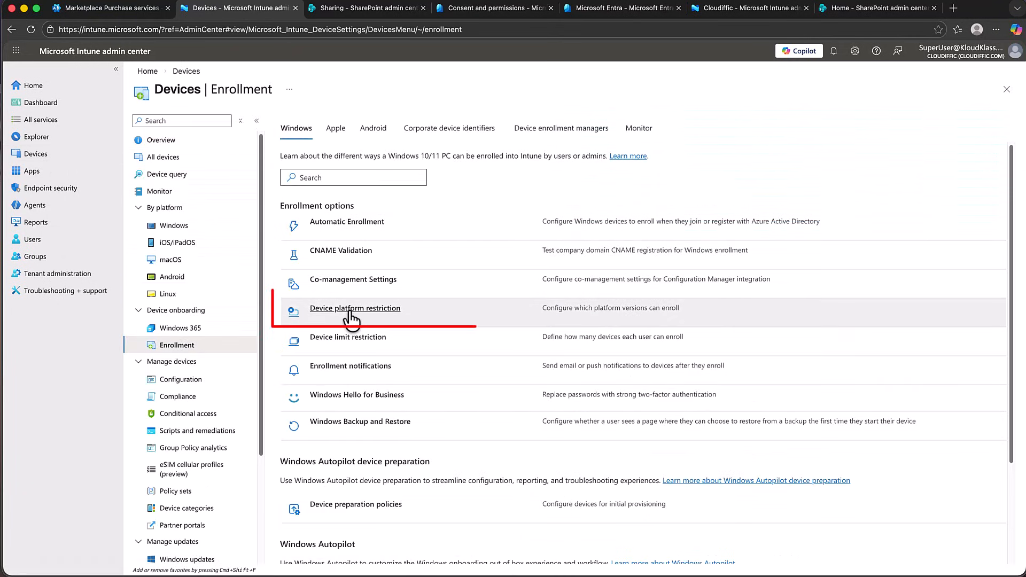
click(351, 309)
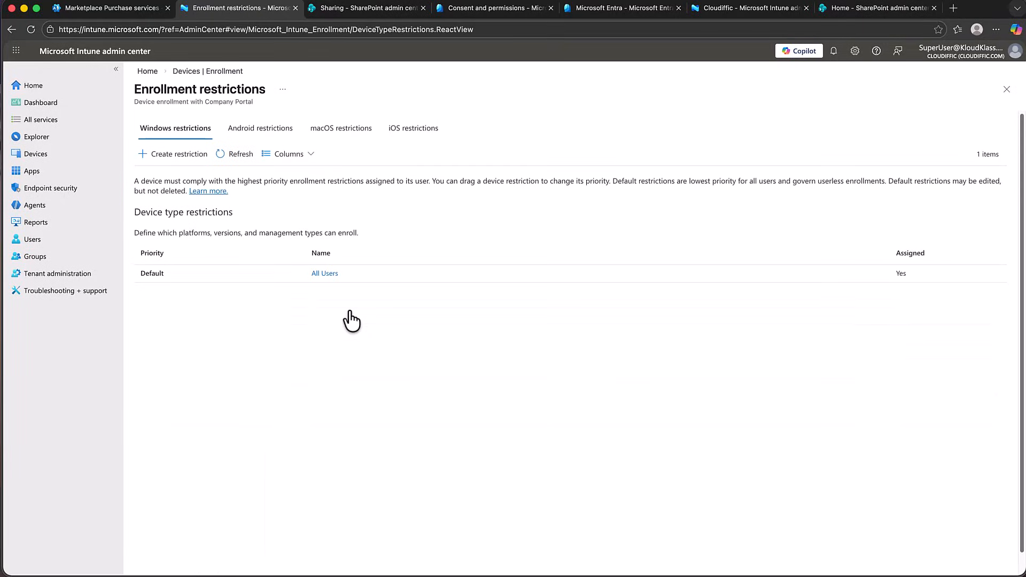
click(325, 274)
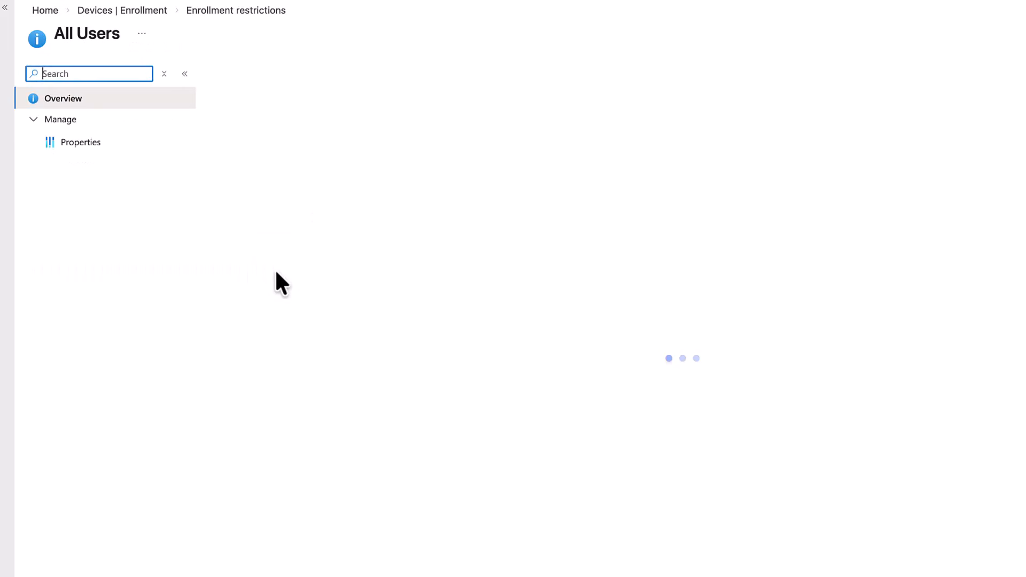
click(83, 144)
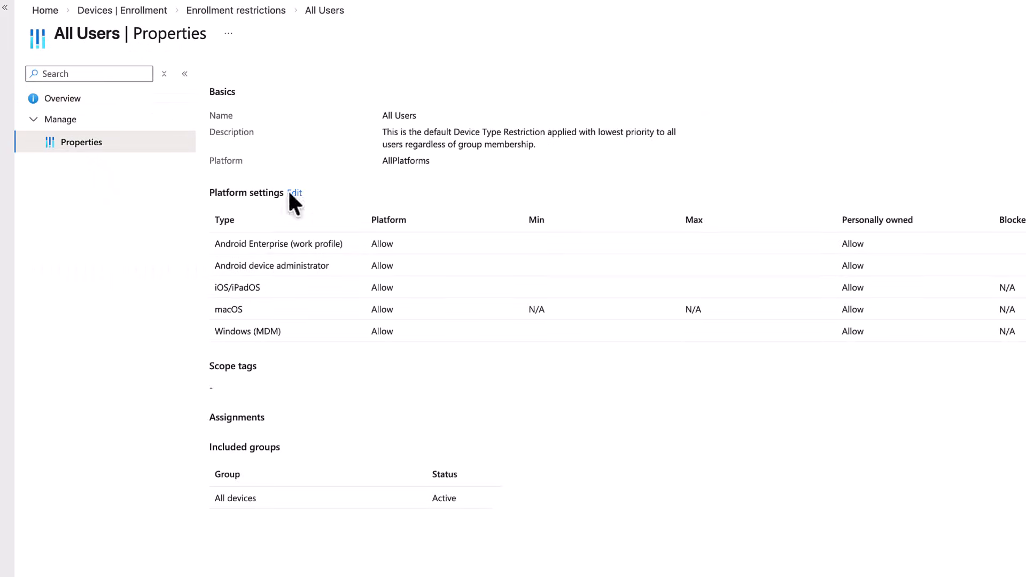
click(293, 193)
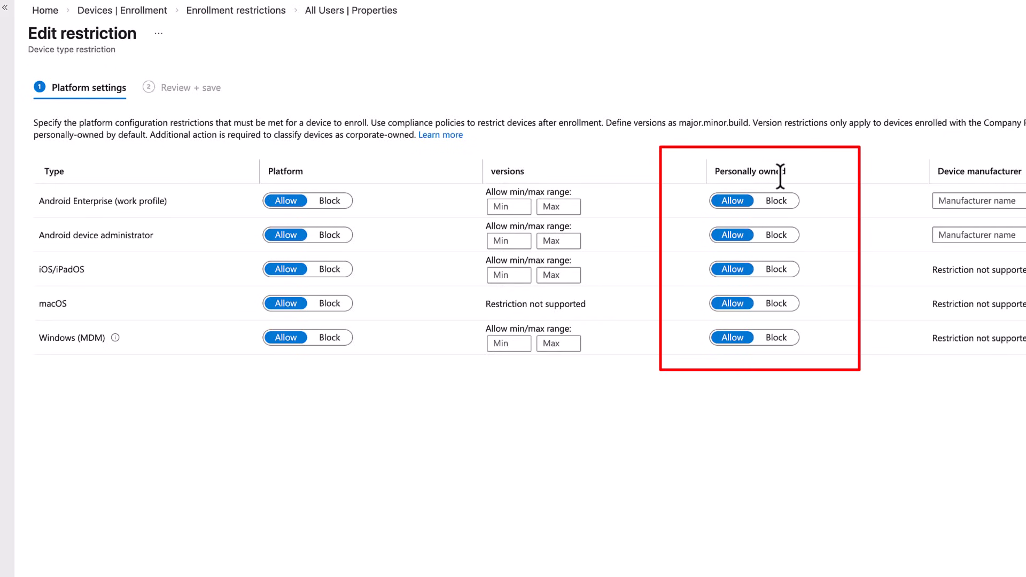
Block personally owned devices for both Android types, iOS/iPadOS, macOS and Windows (MDM), then save the enrollment restriction.
click(777, 200)
click(776, 235)
click(777, 269)
click(777, 303)
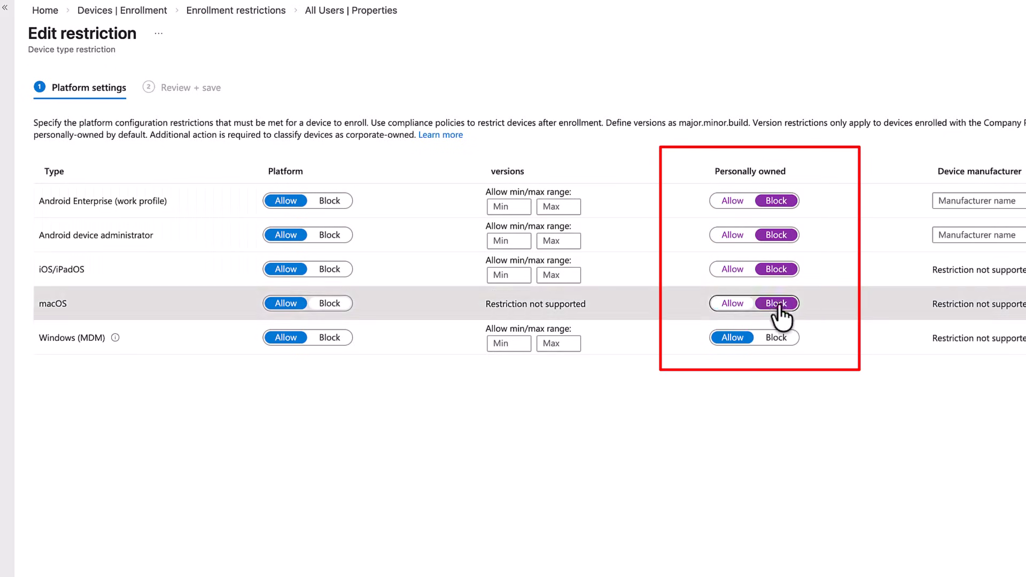
click(776, 338)
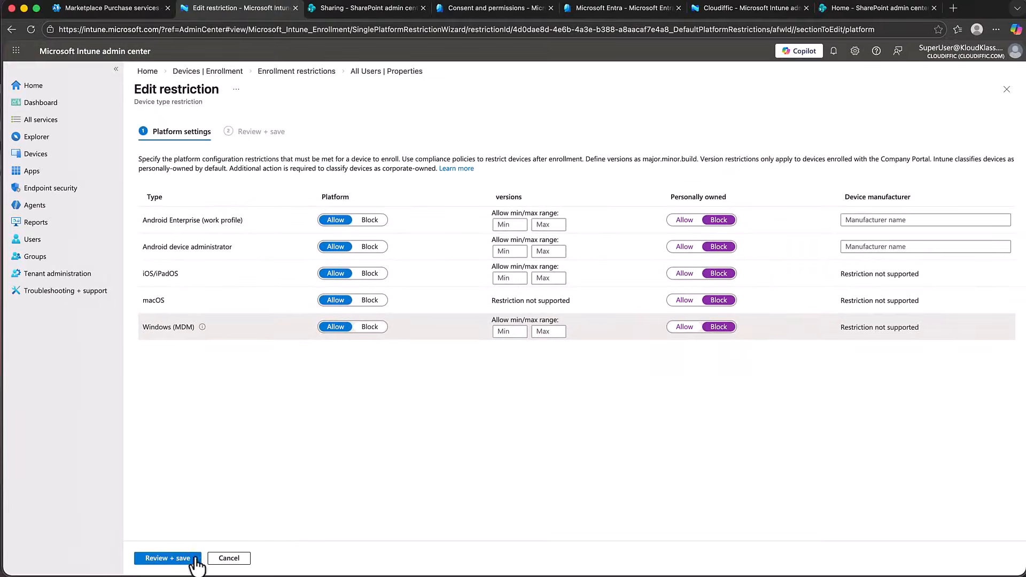
click(193, 560)
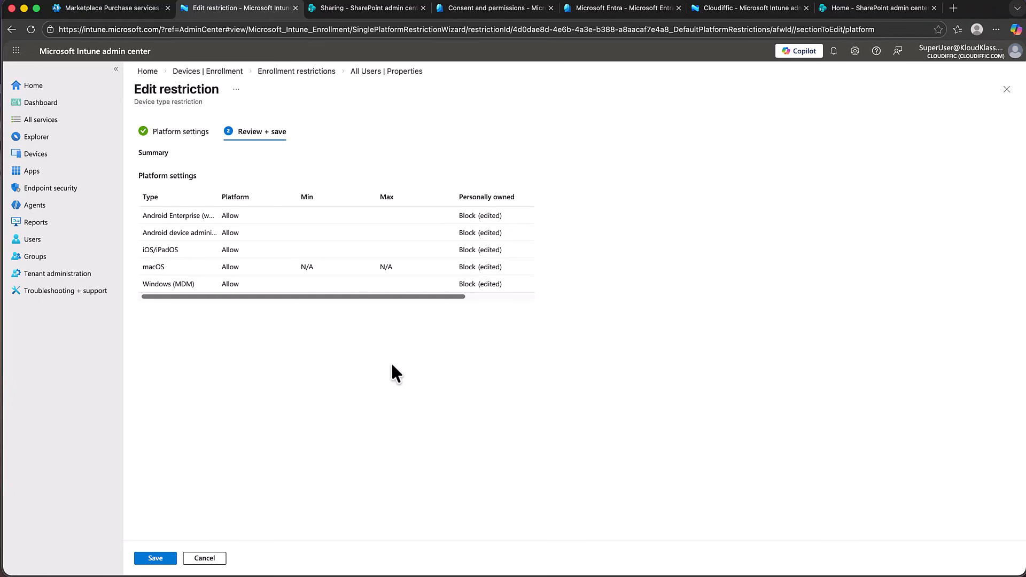
click(150, 559)
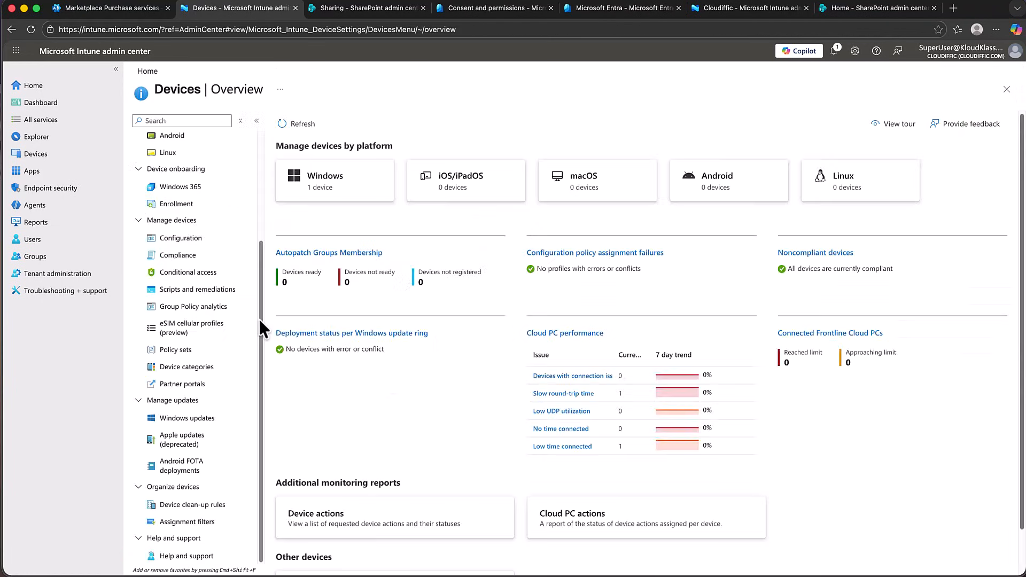
Start a new device clean-up rule named "Clean up Rule" for all platforms and proceed to its rule settings.
click(191, 508)
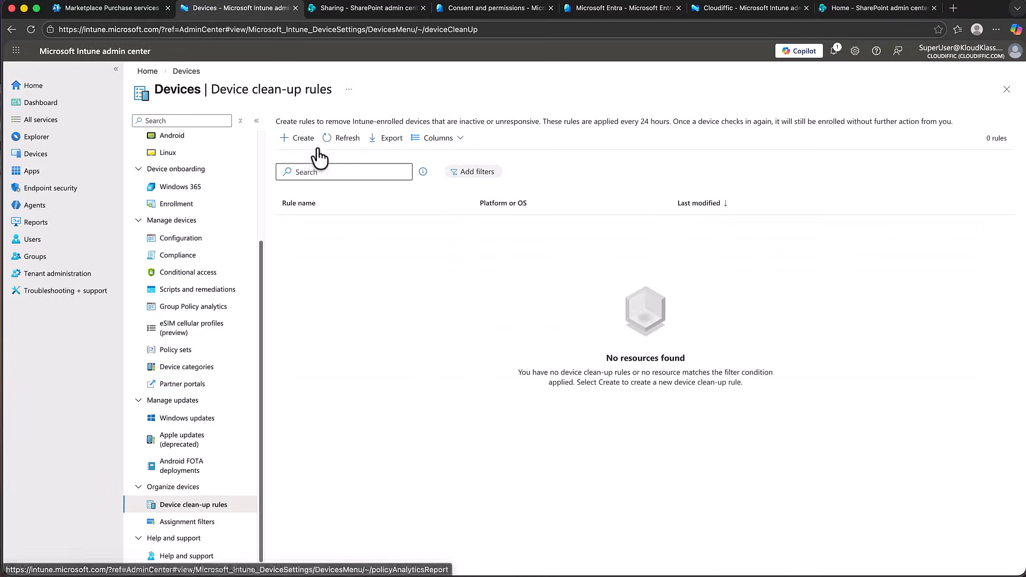
click(303, 140)
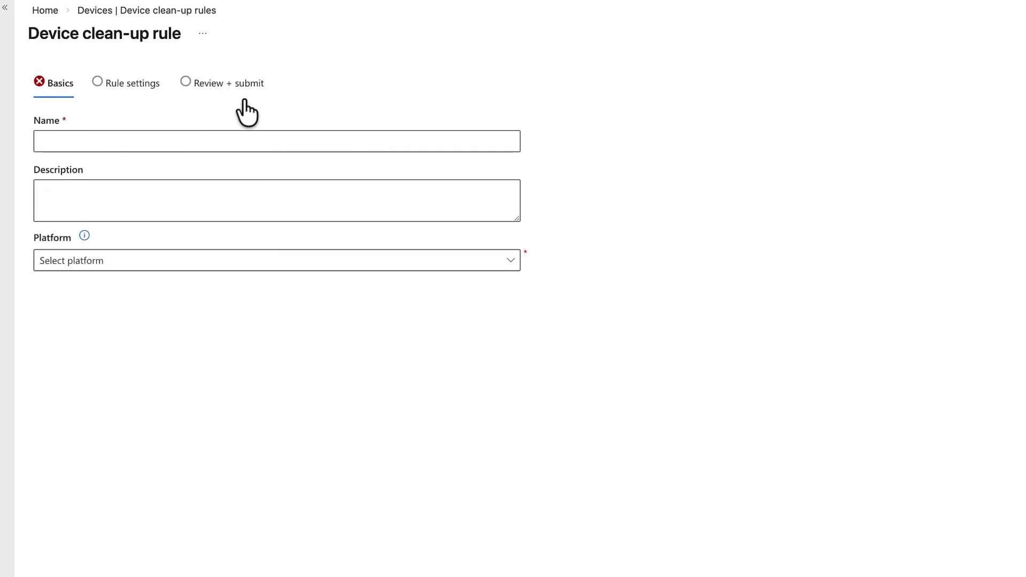
click(240, 136)
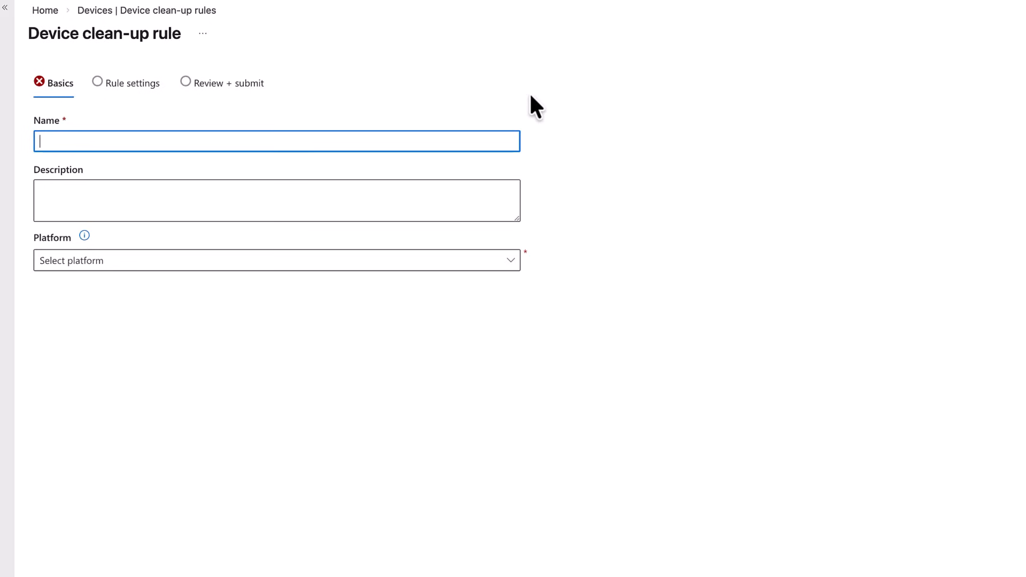
text(Clean up Rule)
click(184, 262)
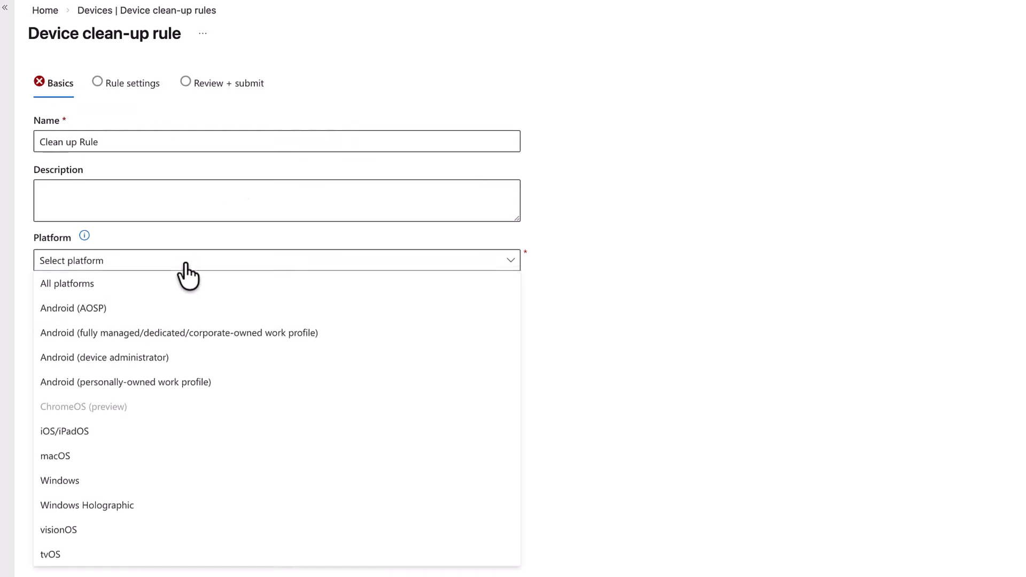
click(149, 289)
click(155, 559)
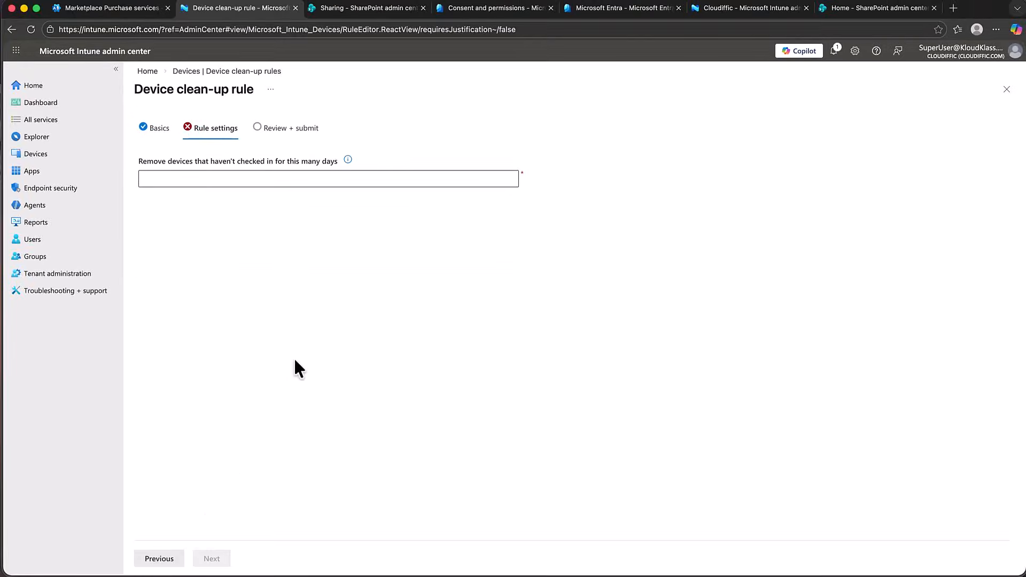
Set the clean-up rule to remove devices that haven't checked in for 30 days and create the rule.
click(273, 182)
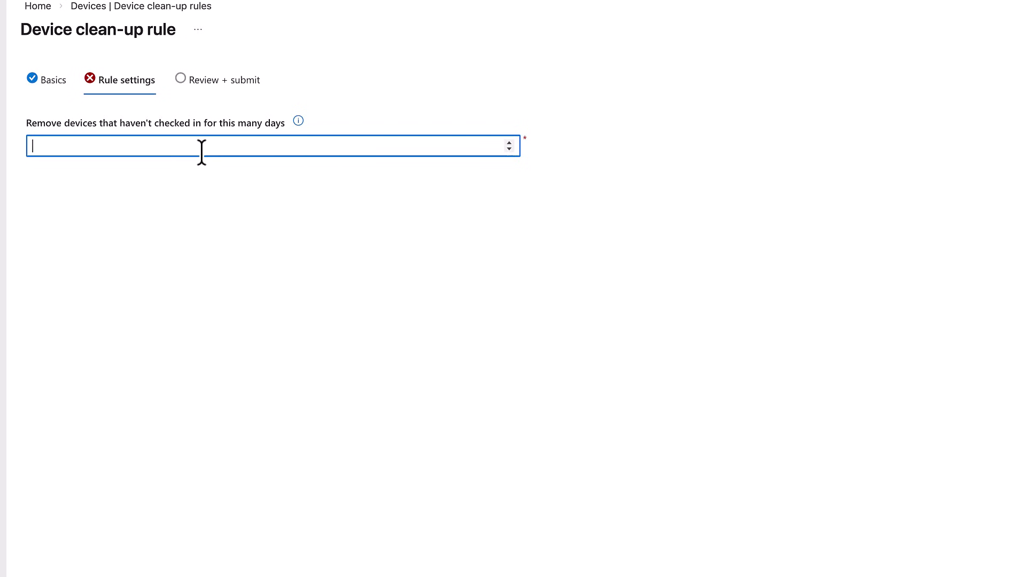
text(30)
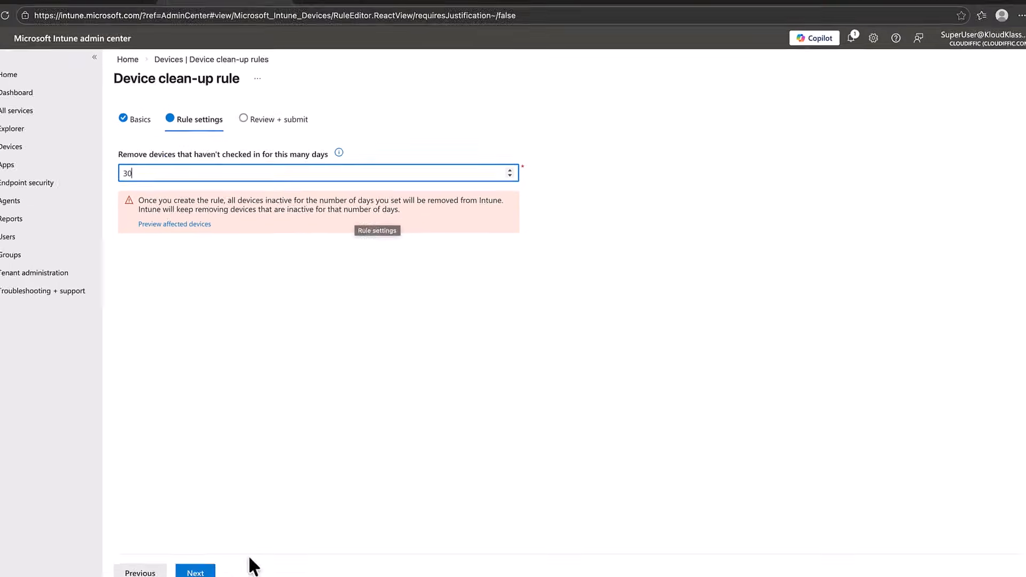
click(195, 572)
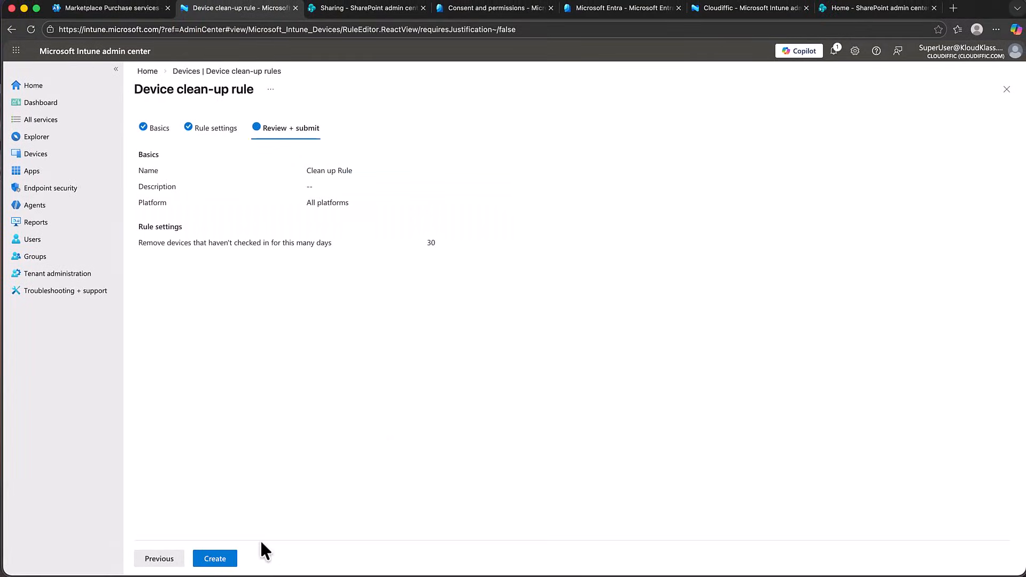
click(234, 557)
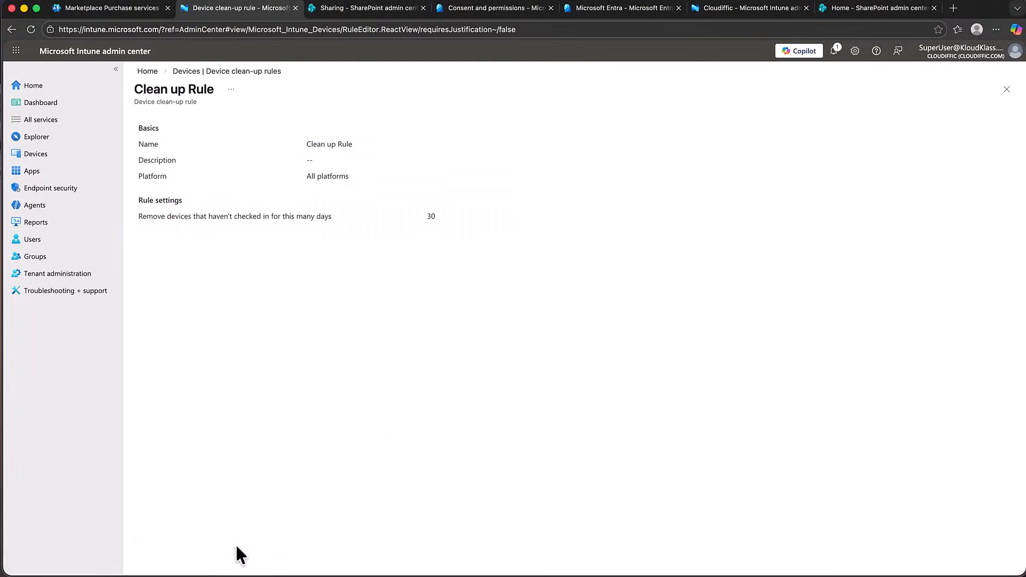
In the device compliance settings, mark devices with no compliance policy assigned as "Not compliant" and save.
scroll(241, 434, up, 1)
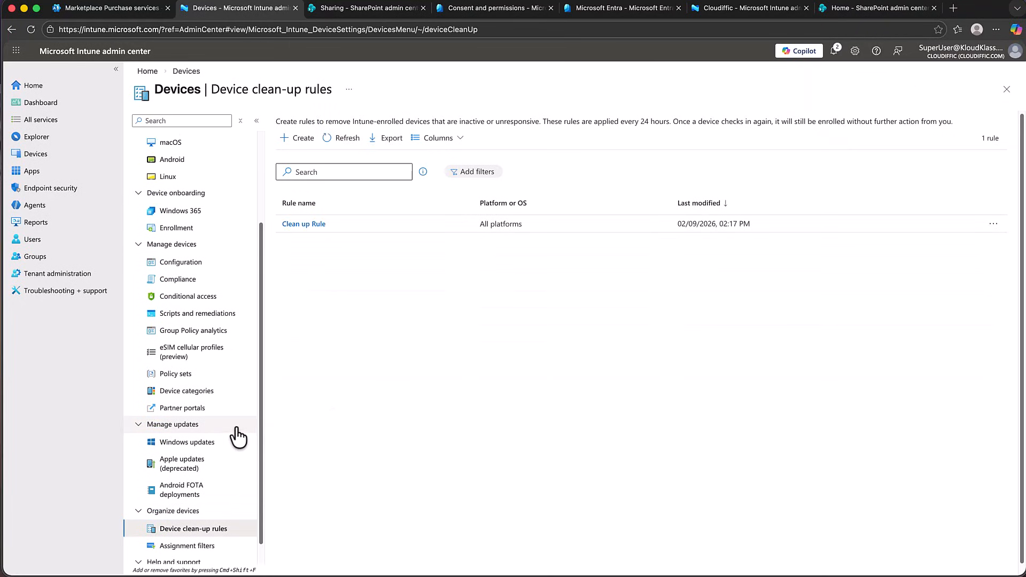
click(185, 281)
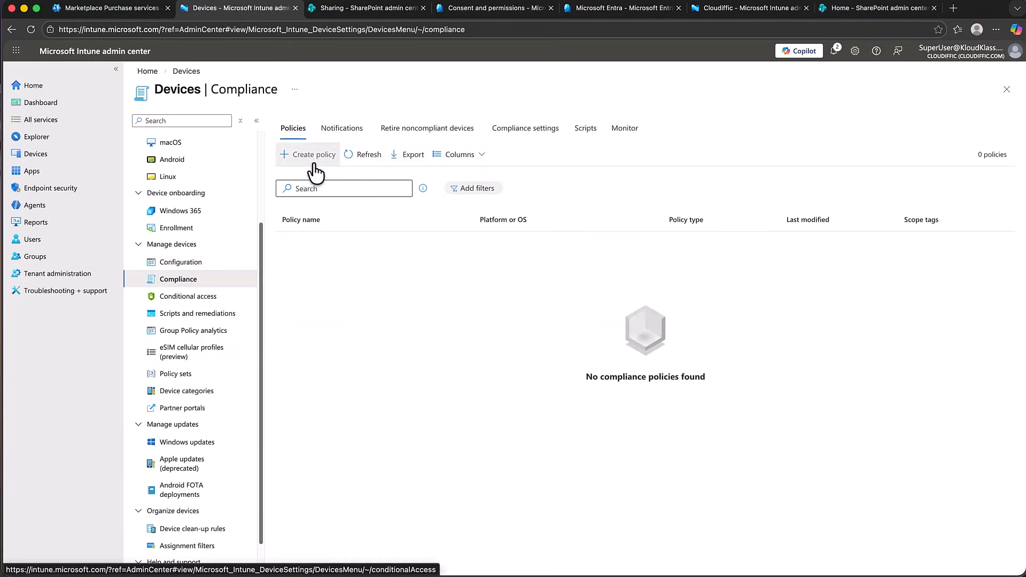
click(537, 131)
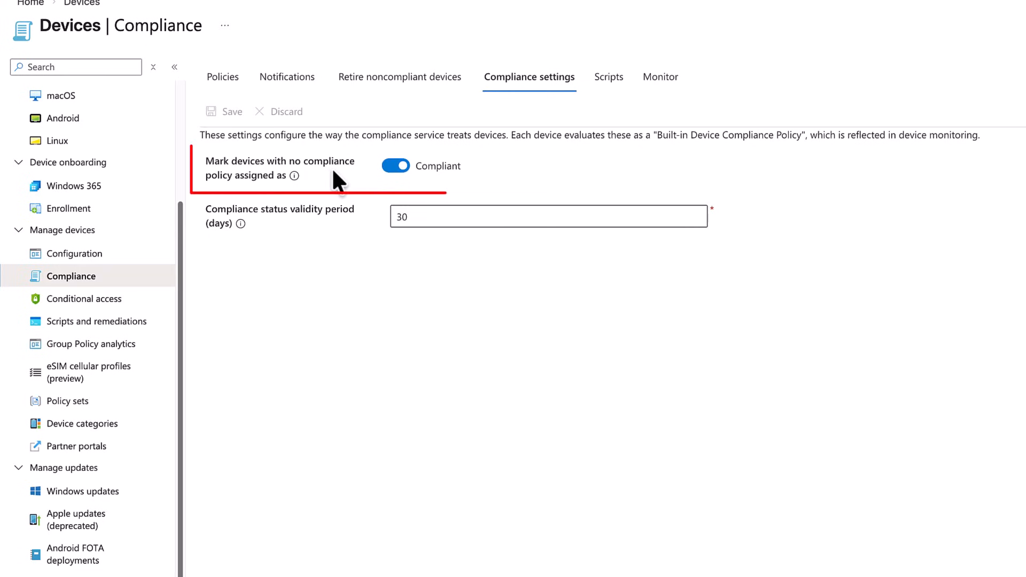
click(394, 169)
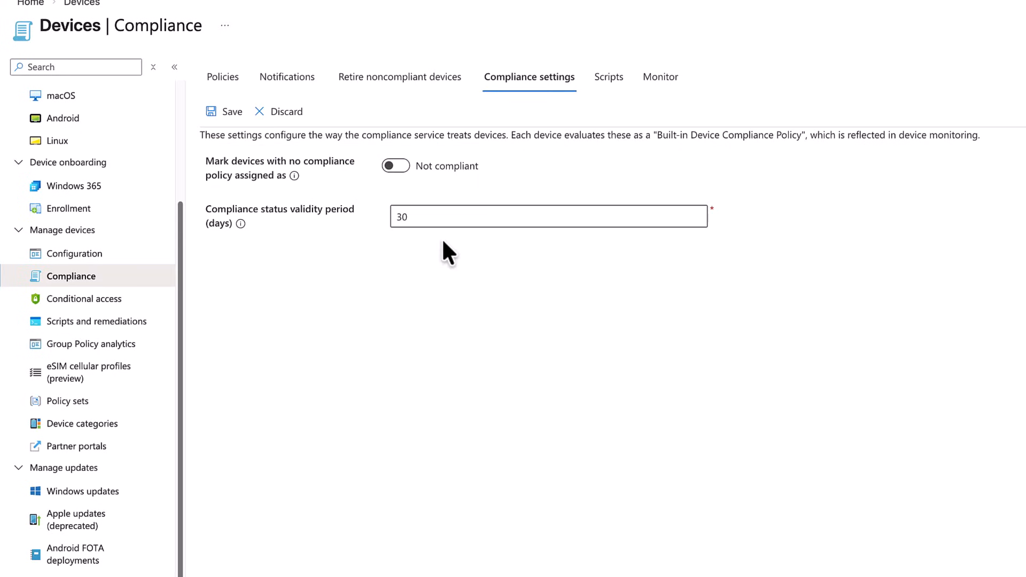
click(229, 117)
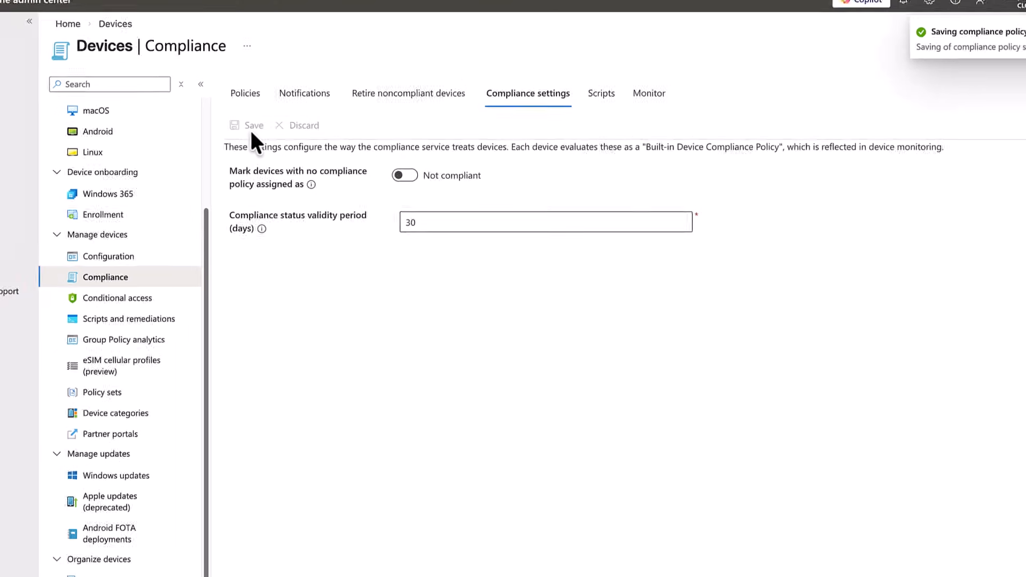